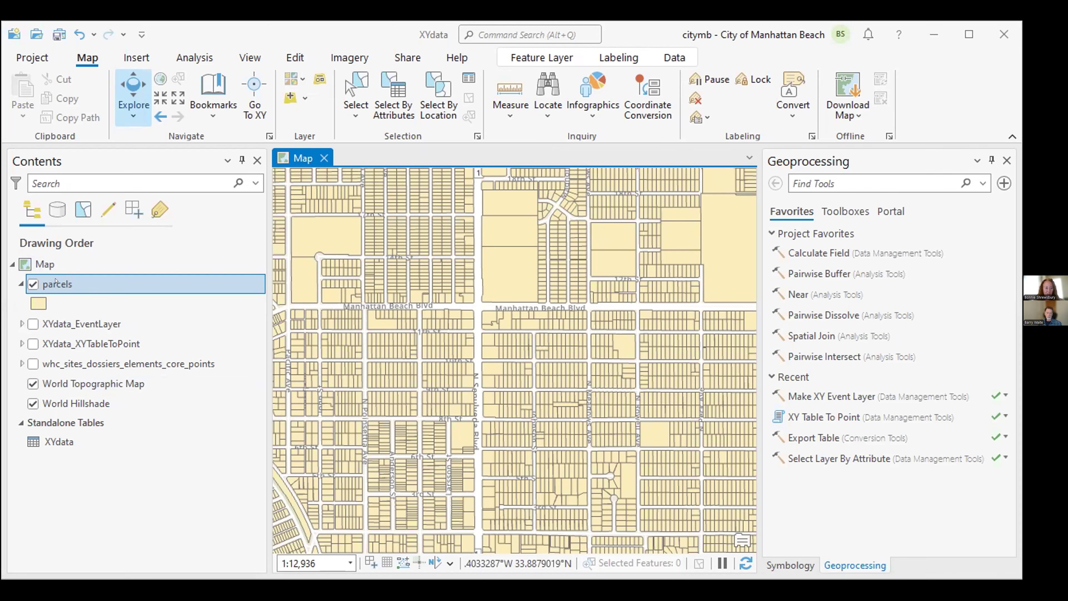
- Open the attribute table of the parcels layer and look across its columns
right_click(76, 284)
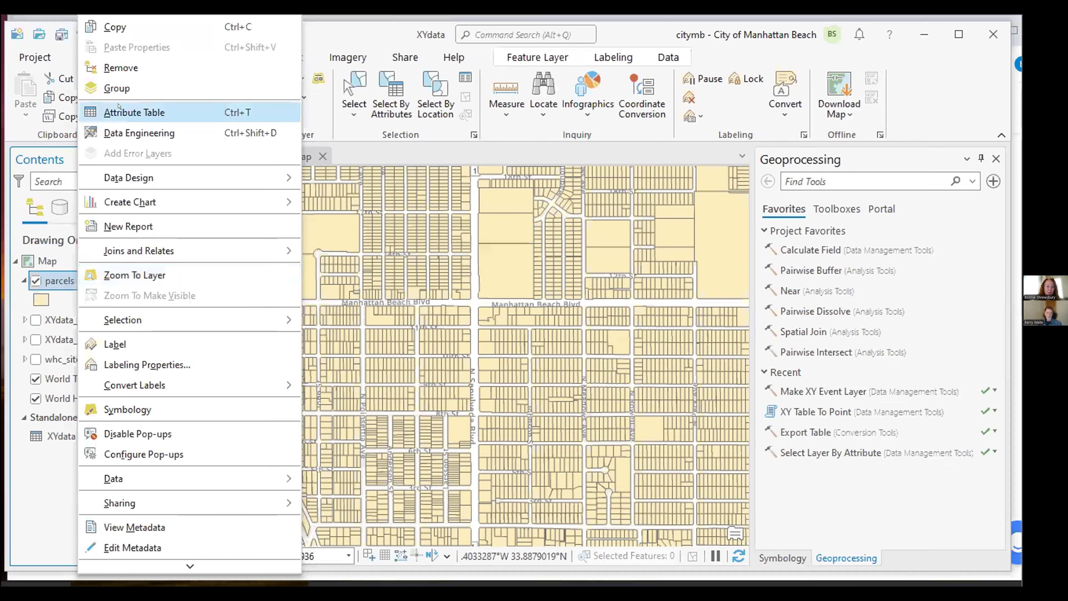
click(118, 110)
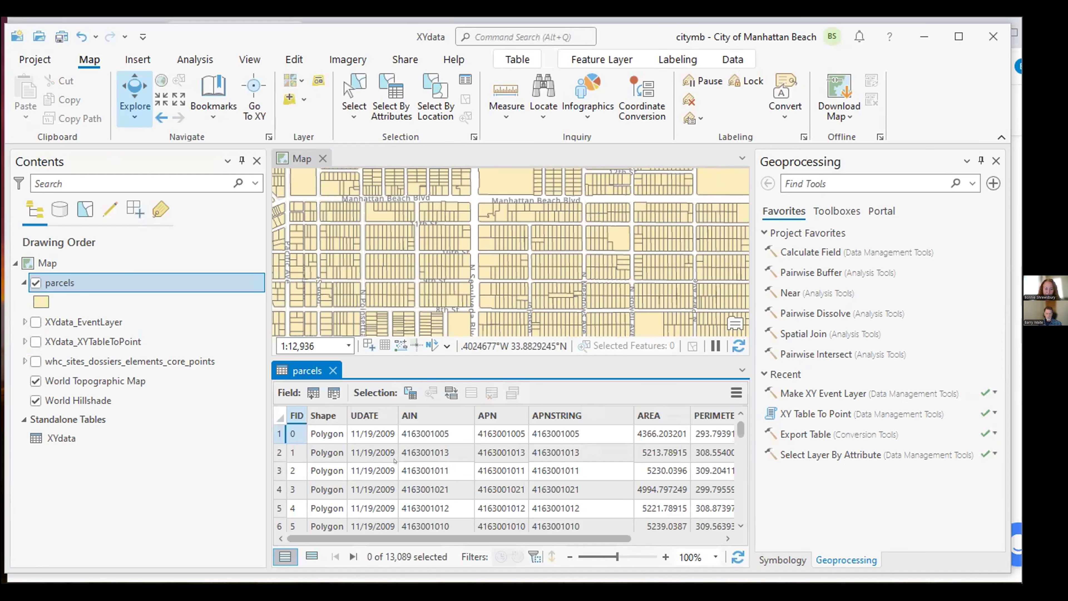
drag(440, 536, 630, 534)
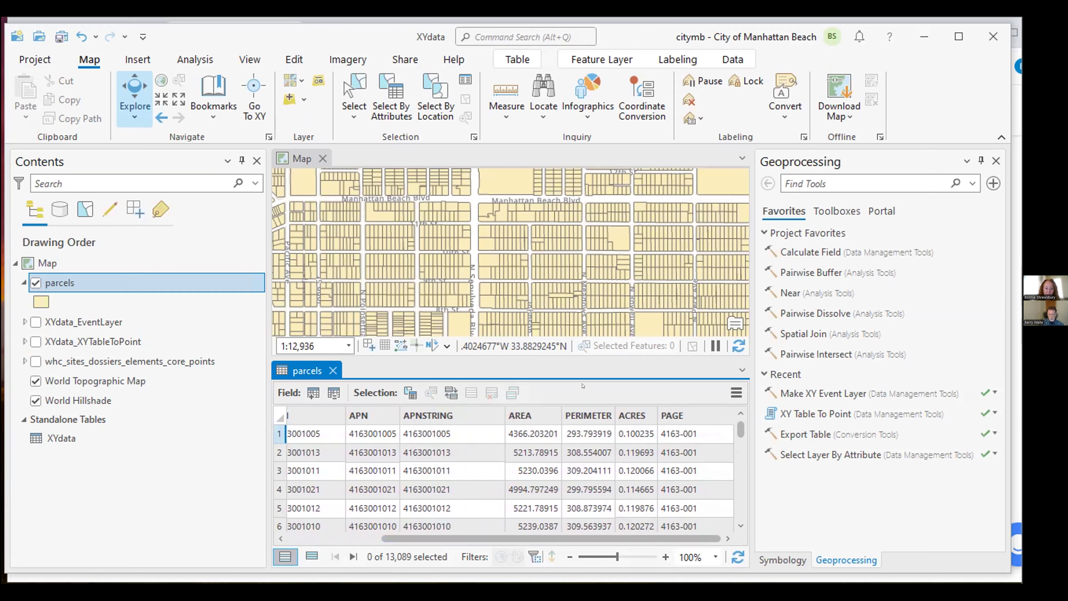
- Add a new field named BOOK to the parcels table, leaving its alias empty
click(307, 386)
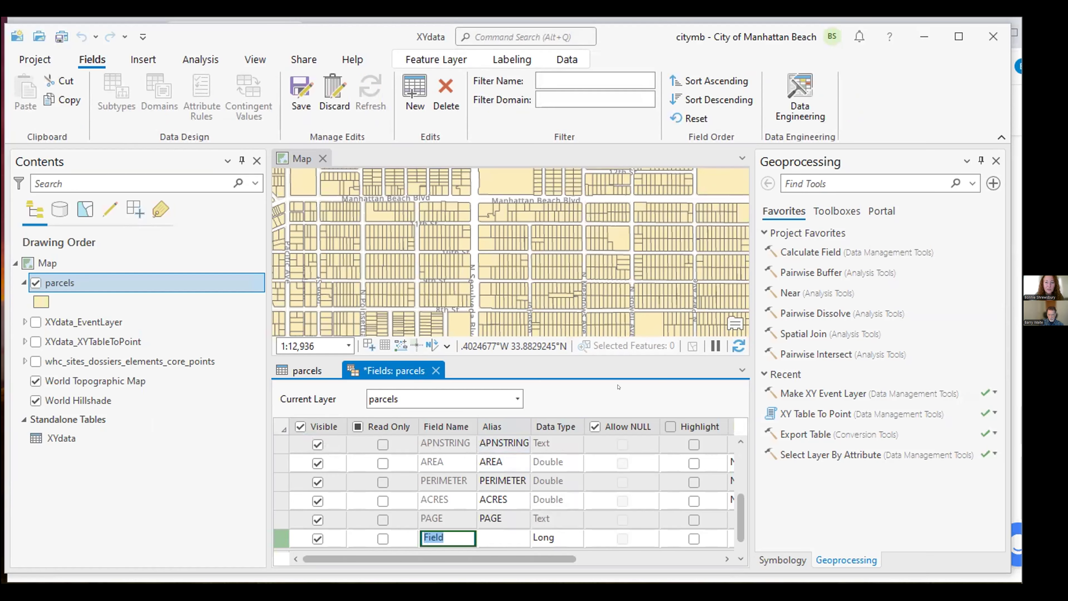
text(Book)
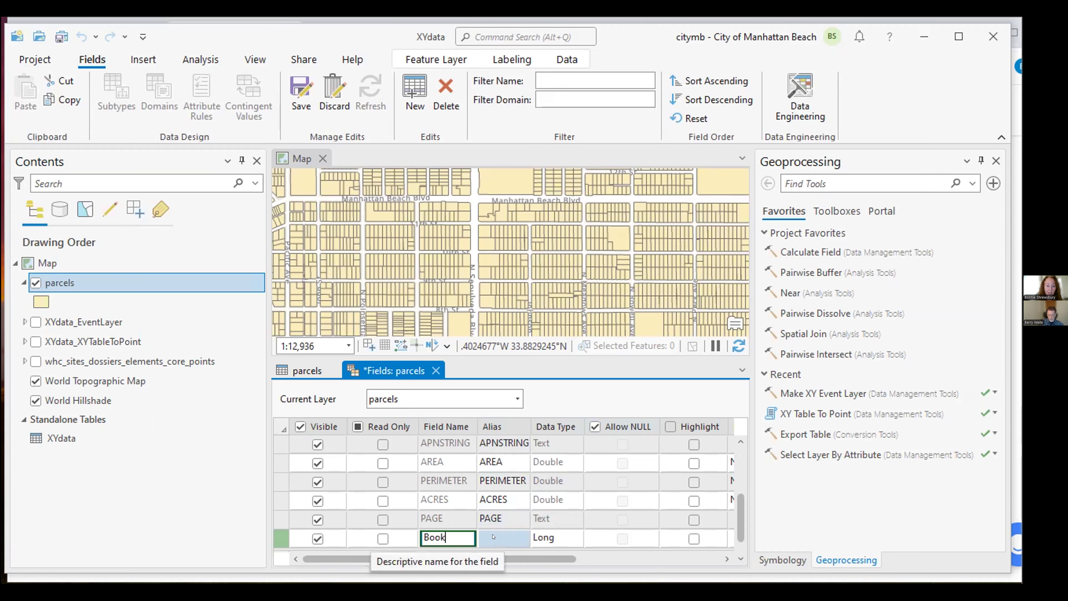
key(BackSpace)
key(BackSpace)
key(BackSpace)
text(OOK)
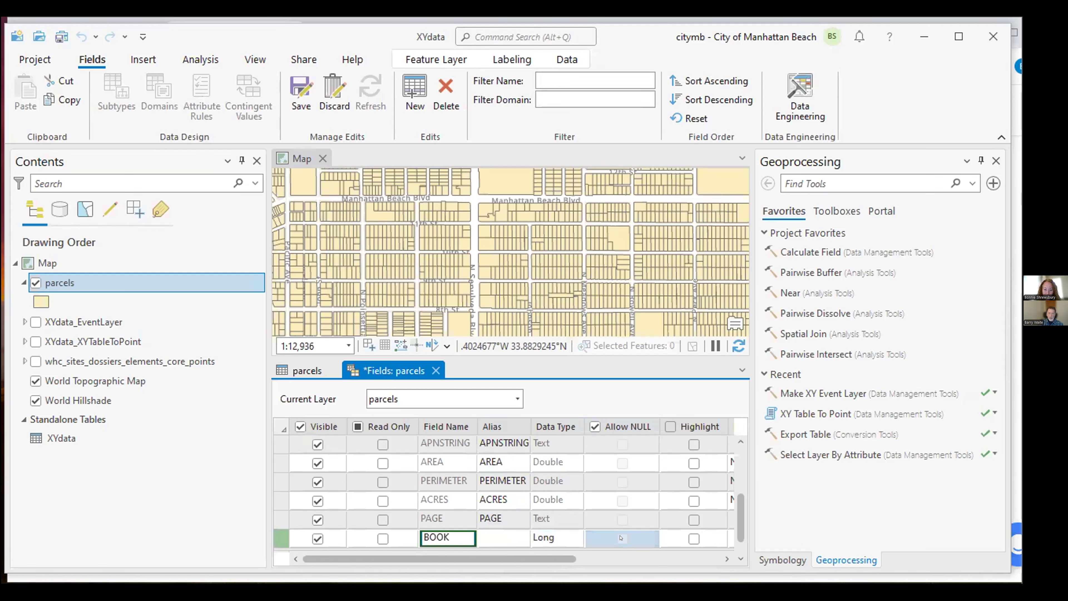
click(497, 535)
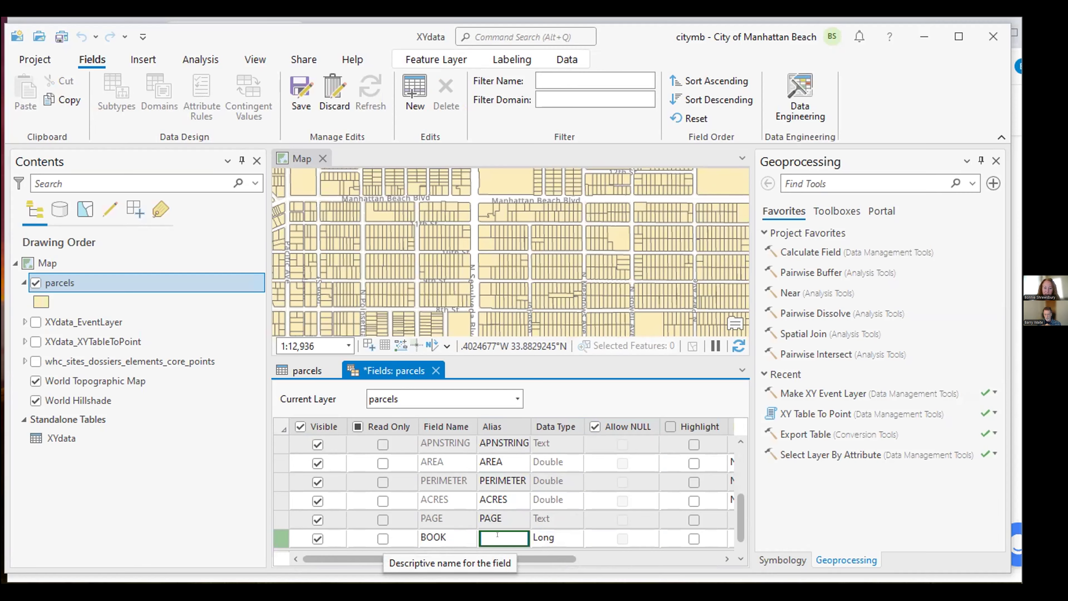
key(Tab)
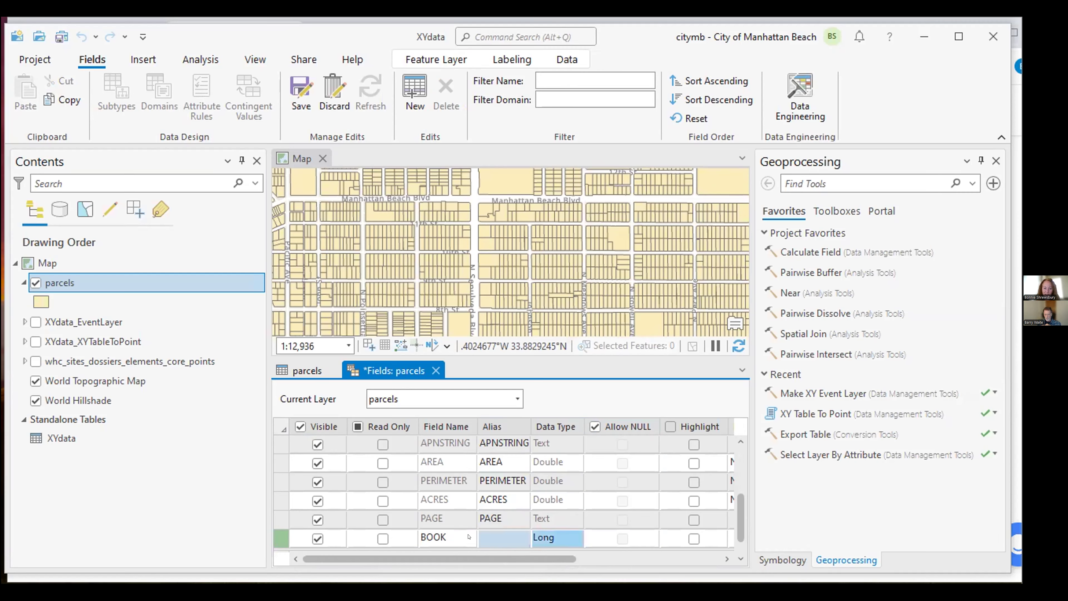
- Set the BOOK field's data type to Text and check its remaining properties, including its length
click(544, 539)
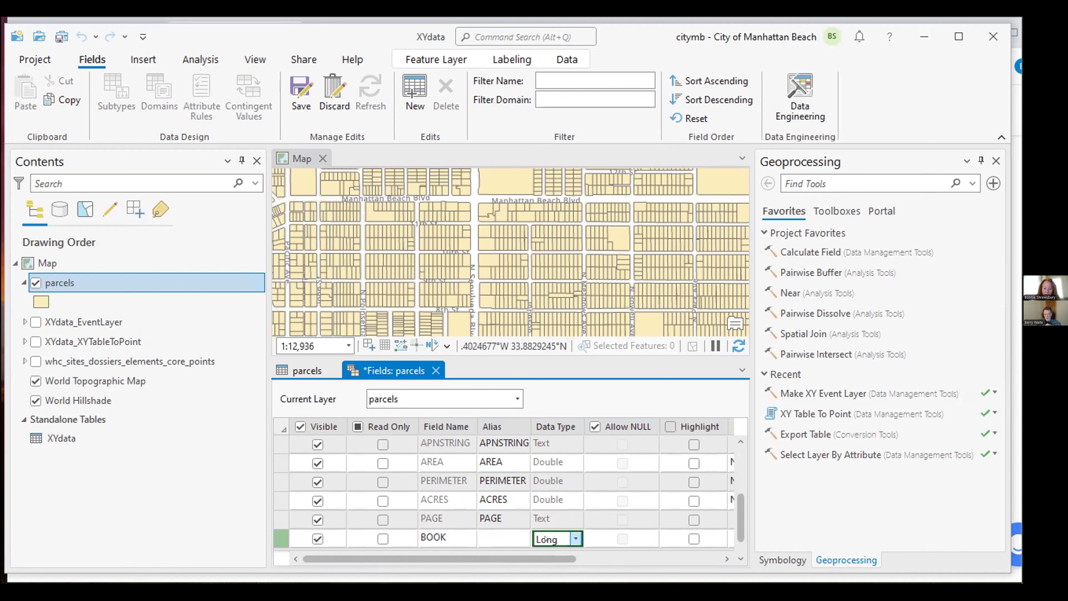
click(574, 538)
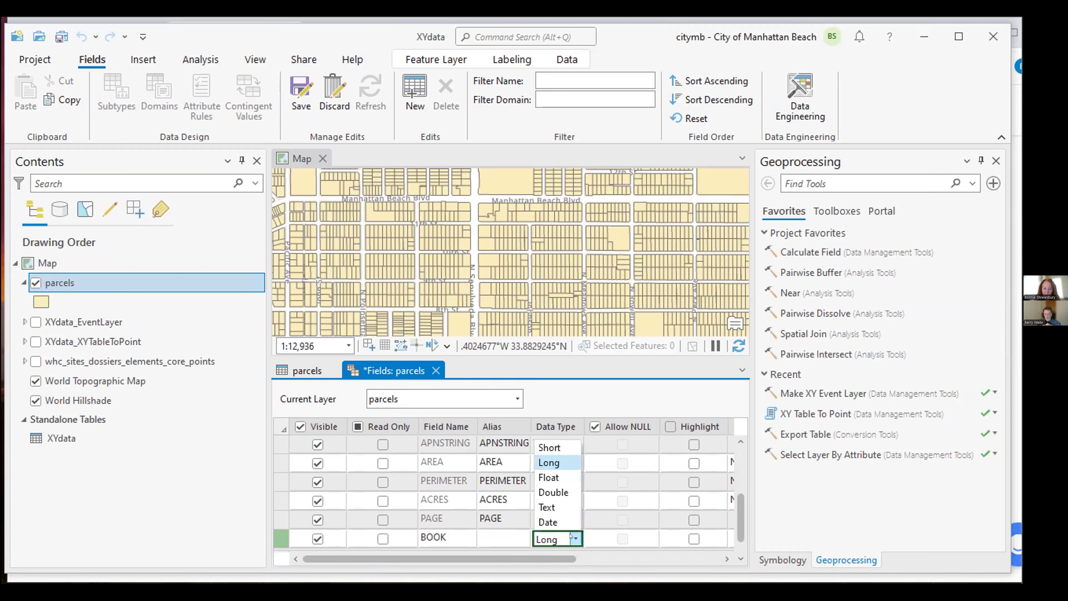
click(559, 509)
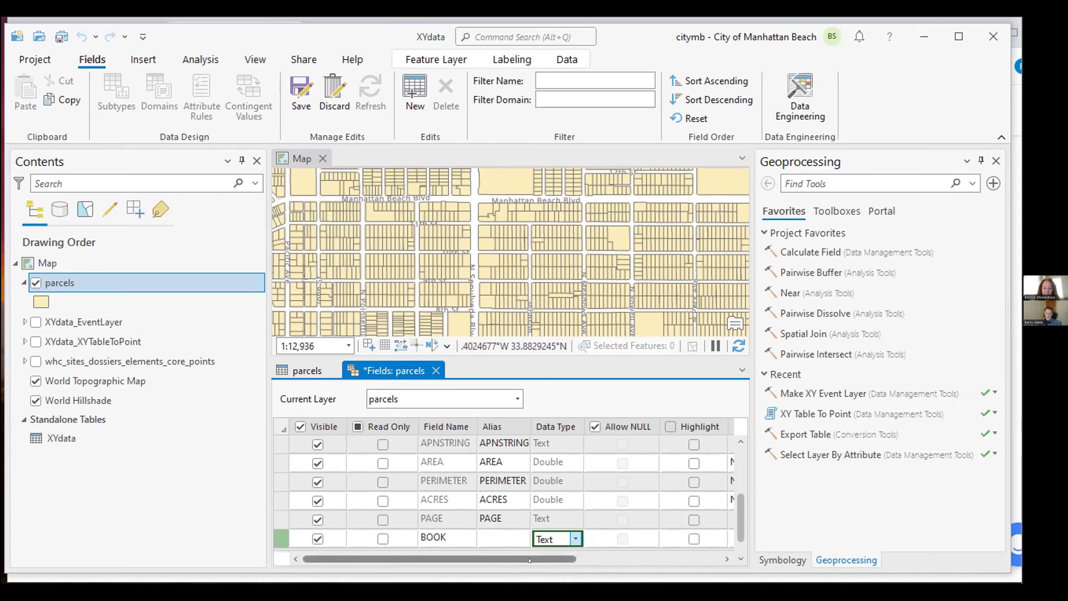
drag(529, 558, 732, 549)
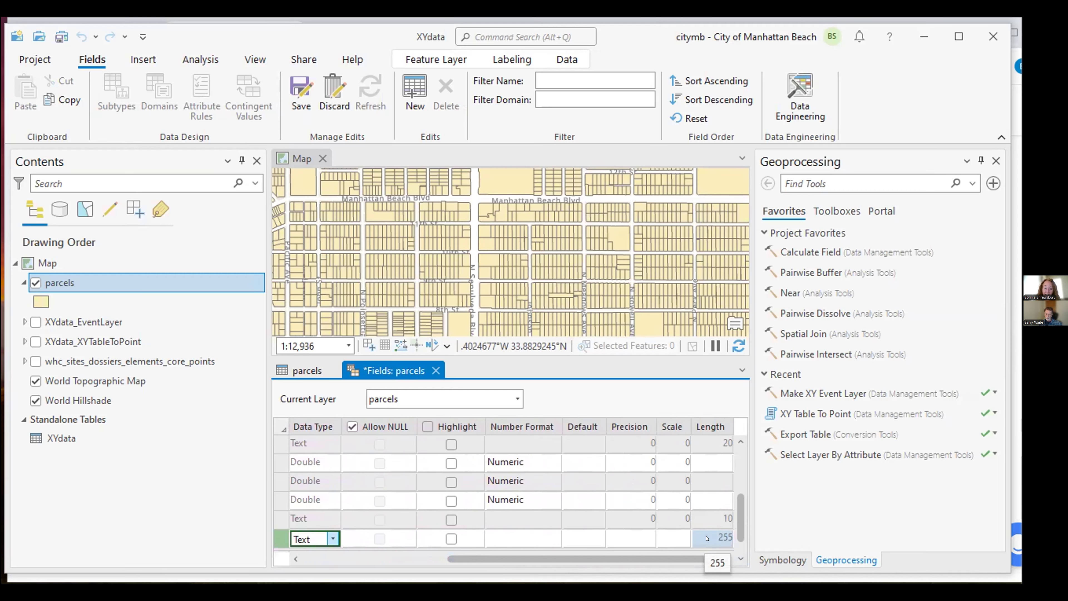
drag(667, 559, 521, 559)
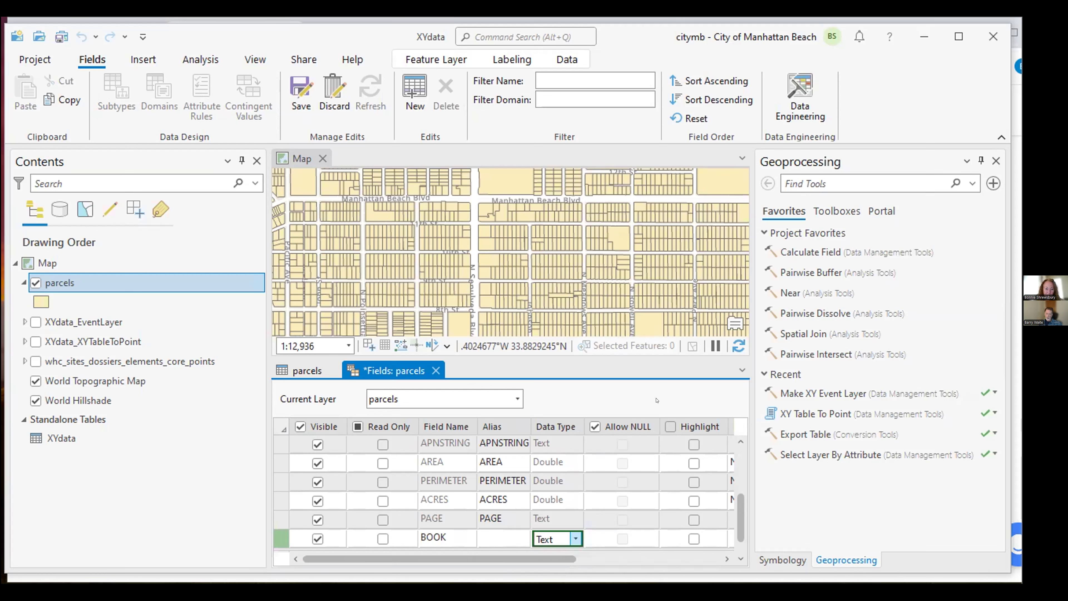
click(631, 537)
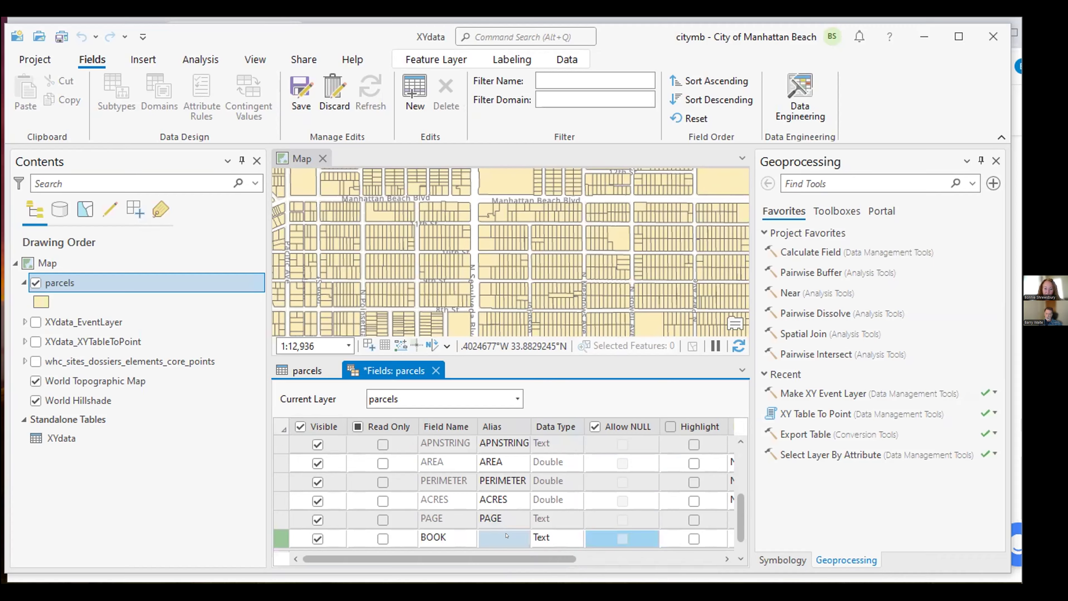
drag(506, 559, 695, 549)
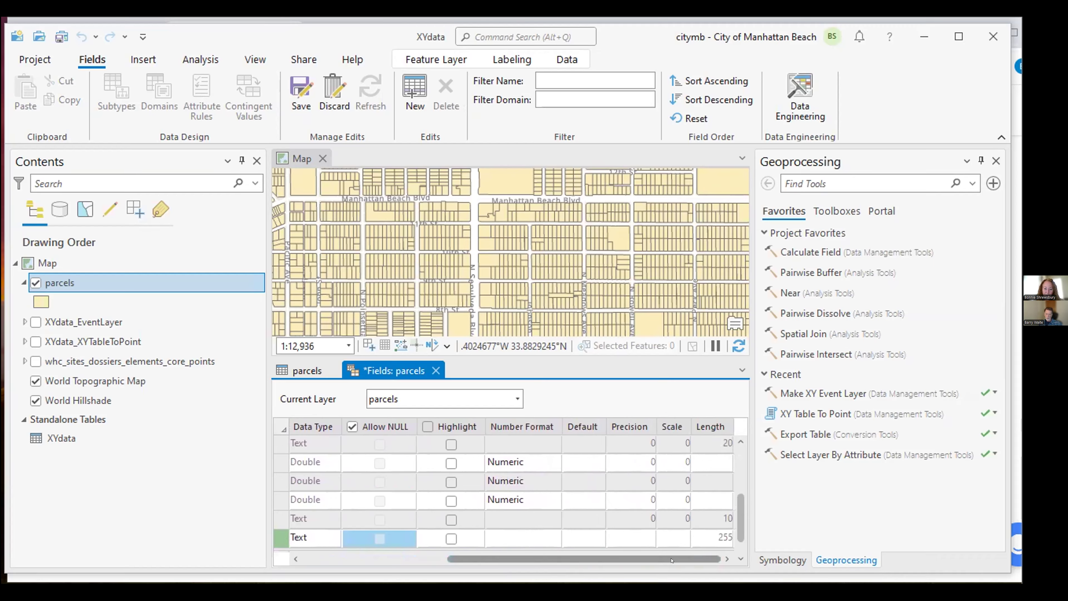
drag(662, 560, 542, 557)
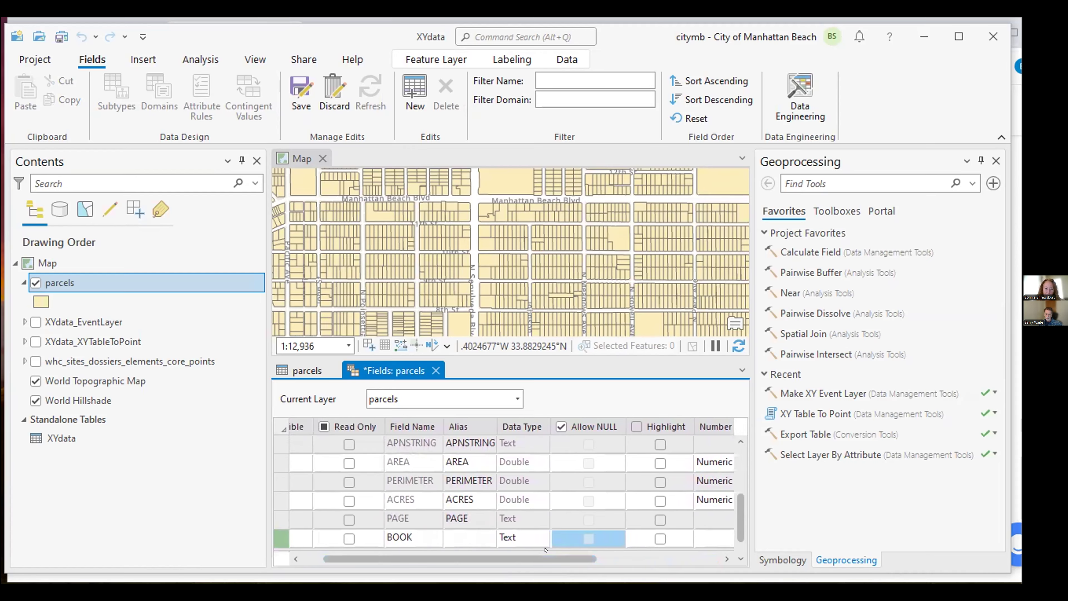
- Close the parcels field design view, saving the changes, and locate the new BOOK column in the attribute table
click(432, 362)
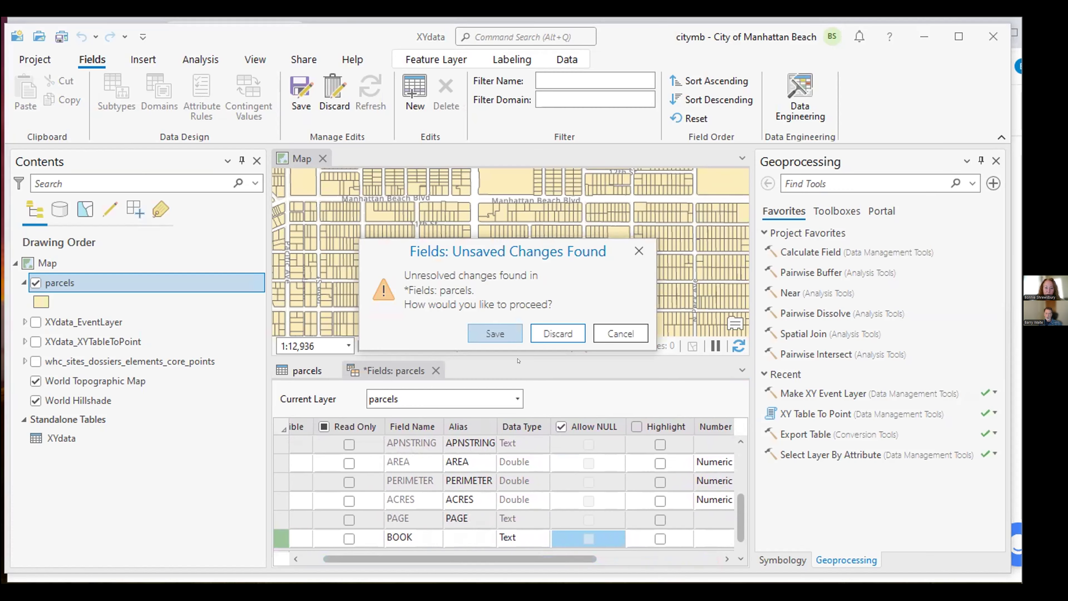
click(495, 333)
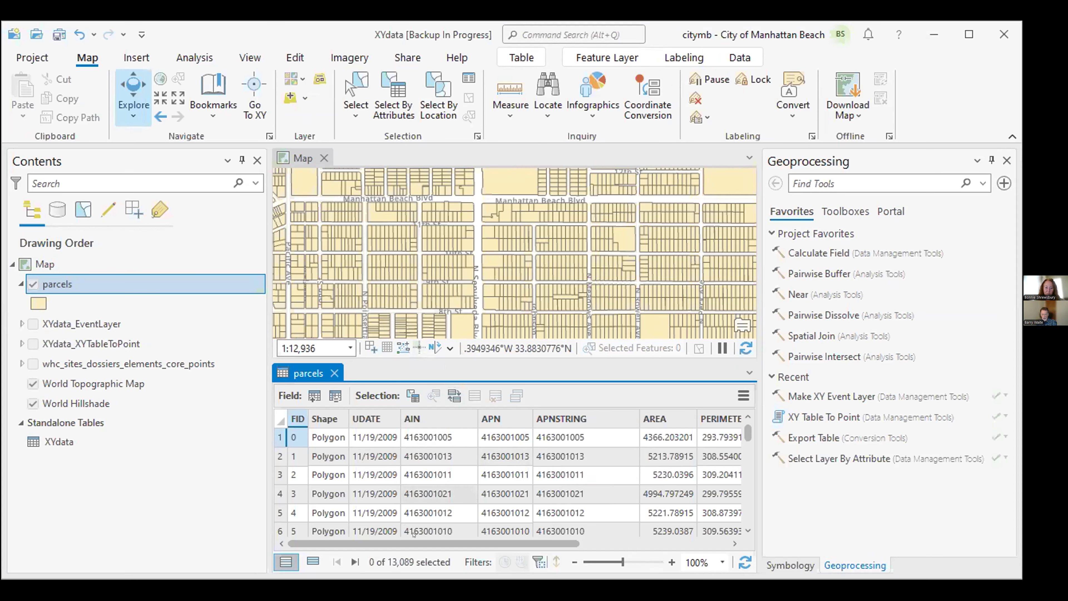
drag(436, 545, 642, 536)
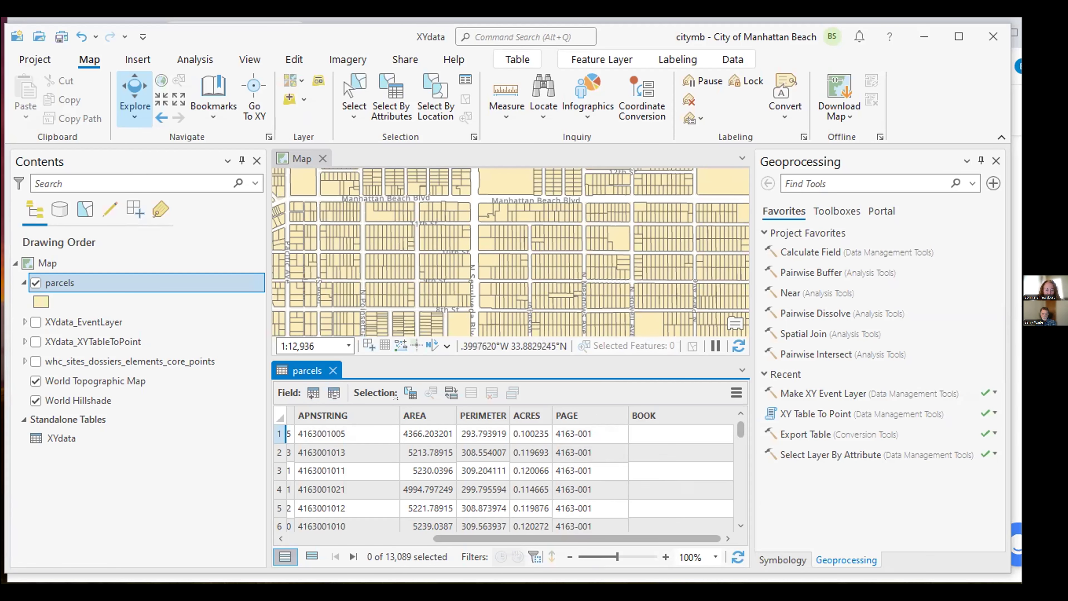
- Select the parcels by attributes where PAGE contains the text 4171
click(406, 388)
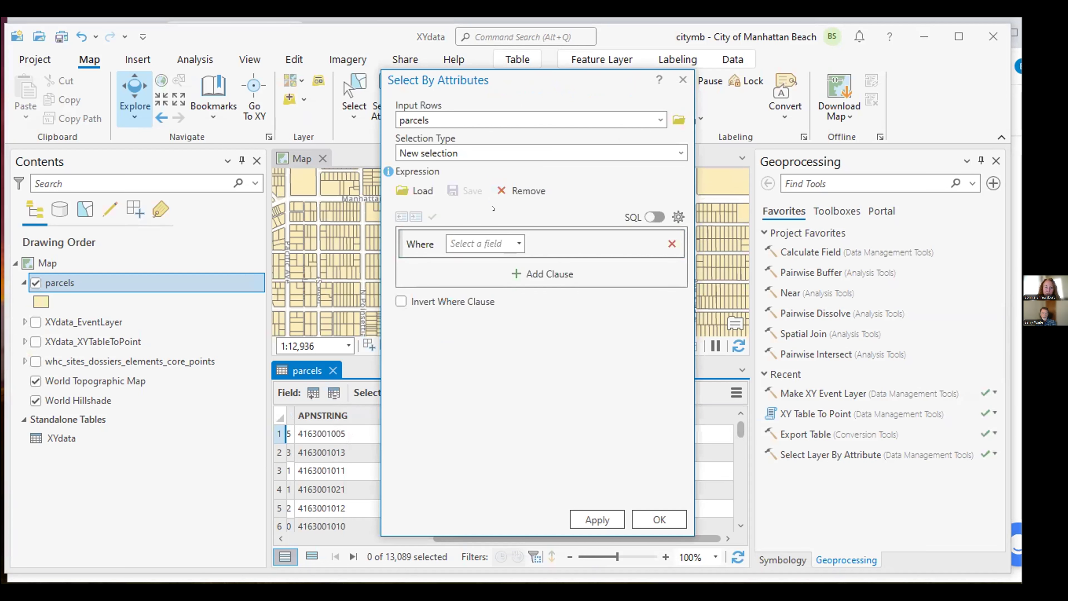
click(518, 243)
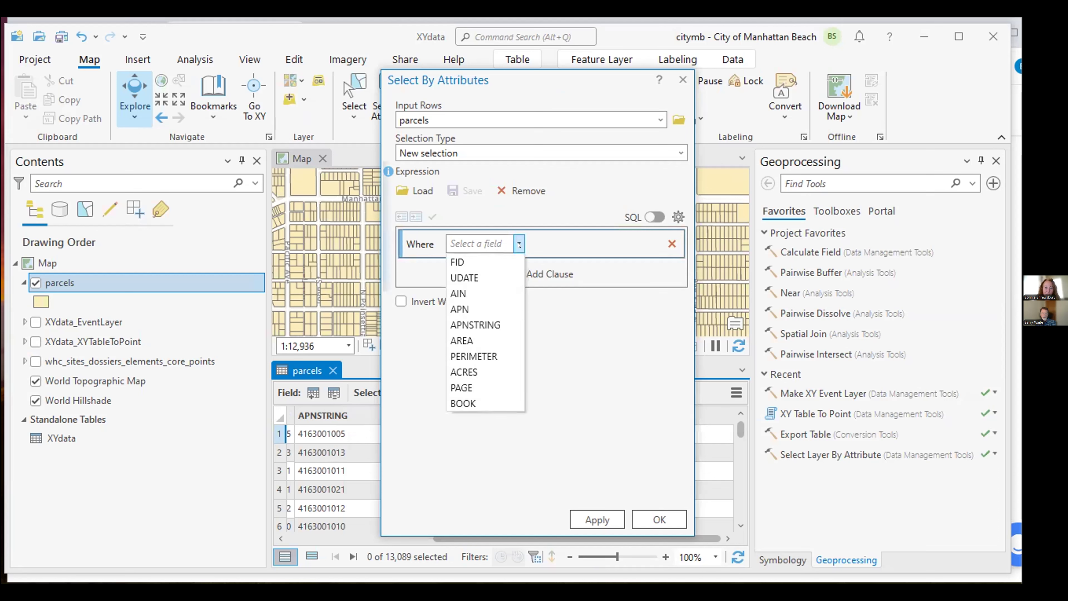
click(480, 385)
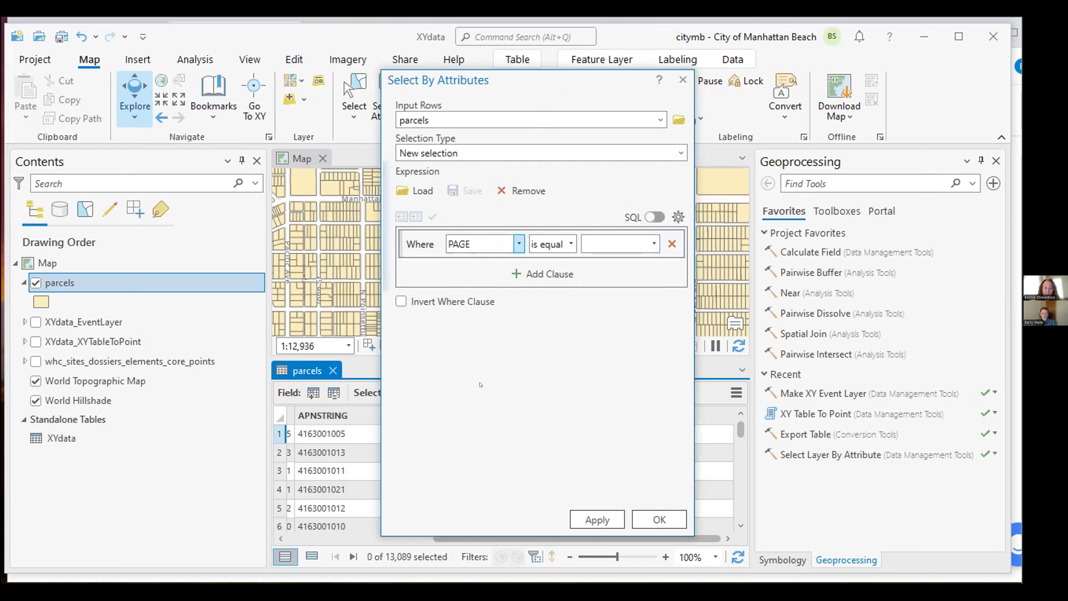
click(570, 243)
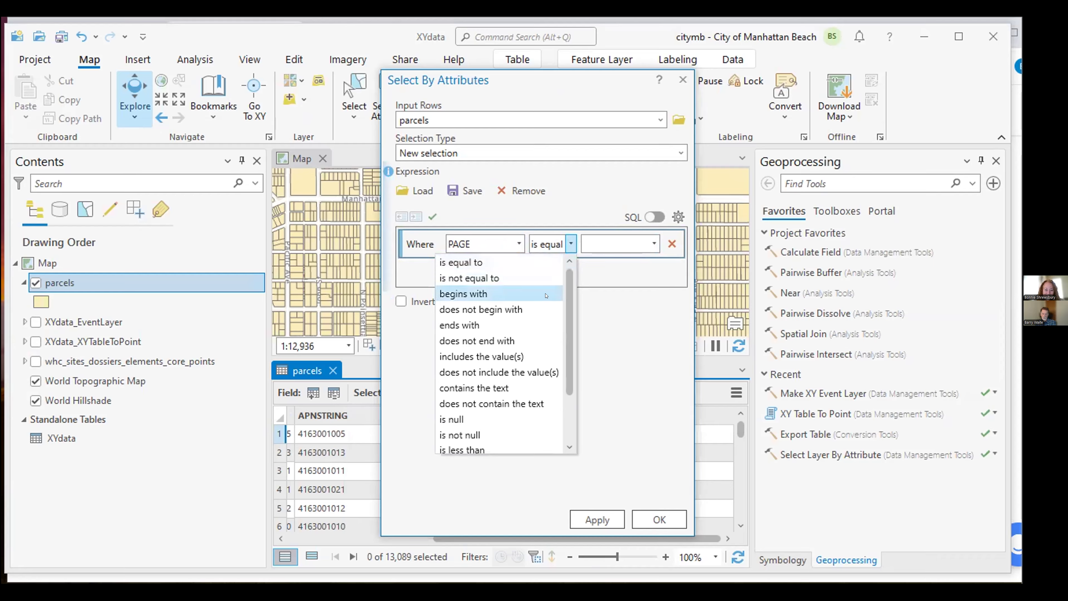
click(505, 387)
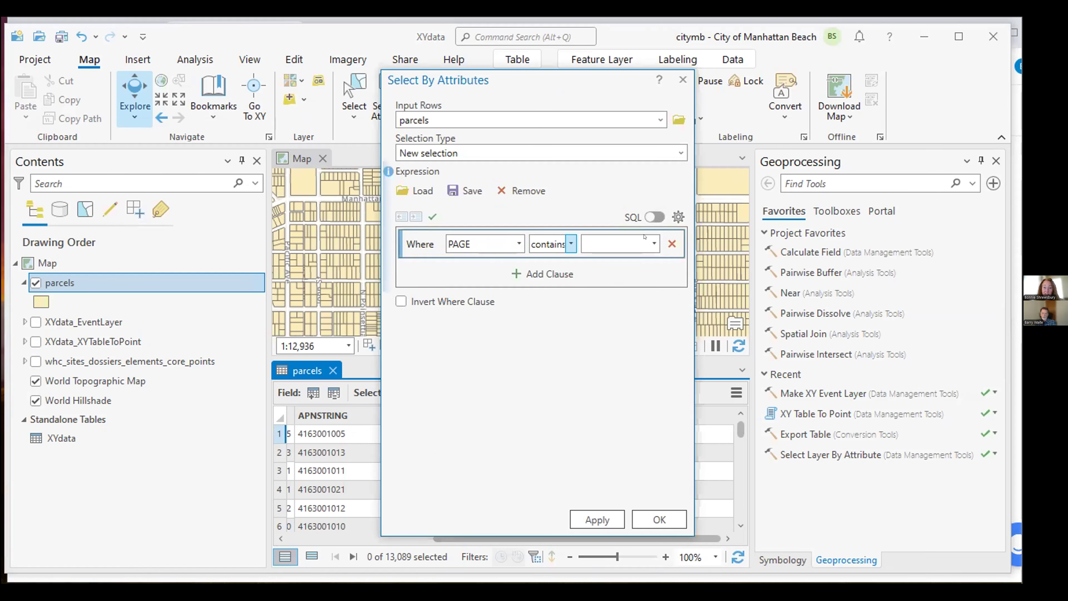
click(610, 234)
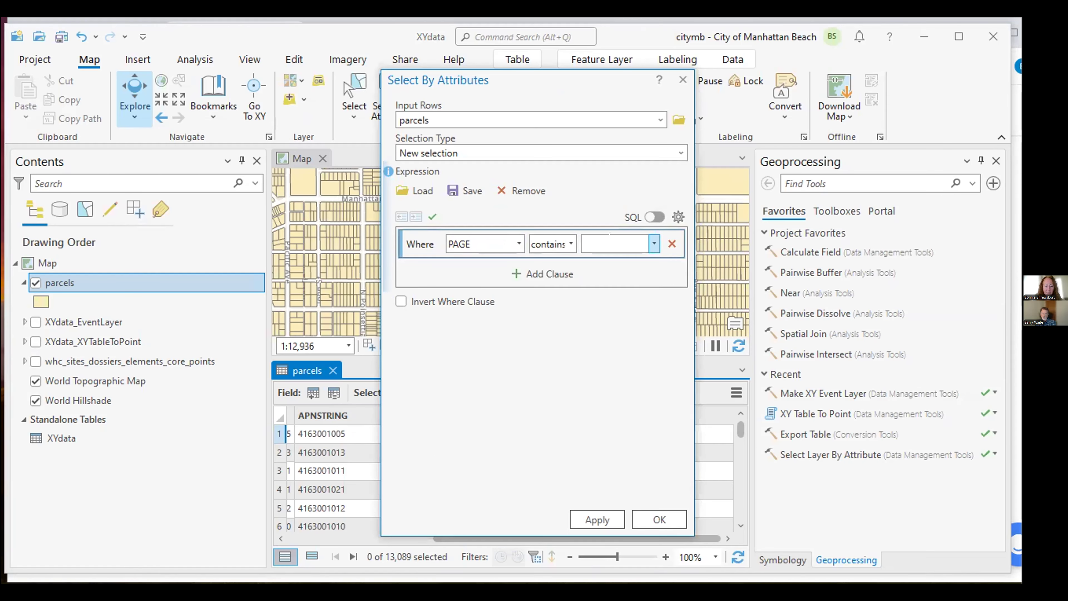
text(4171)
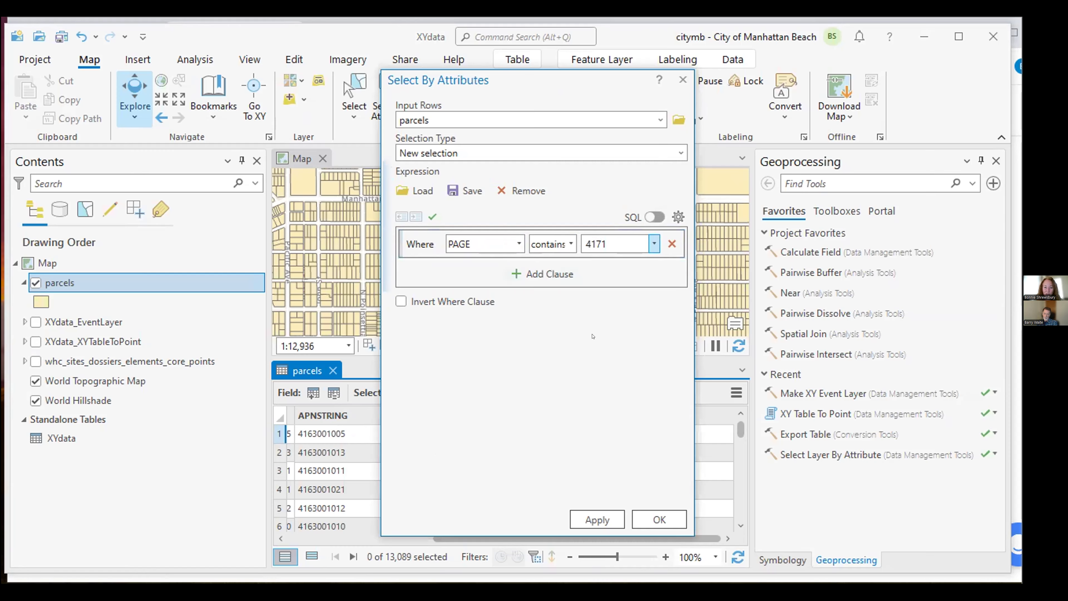
click(592, 512)
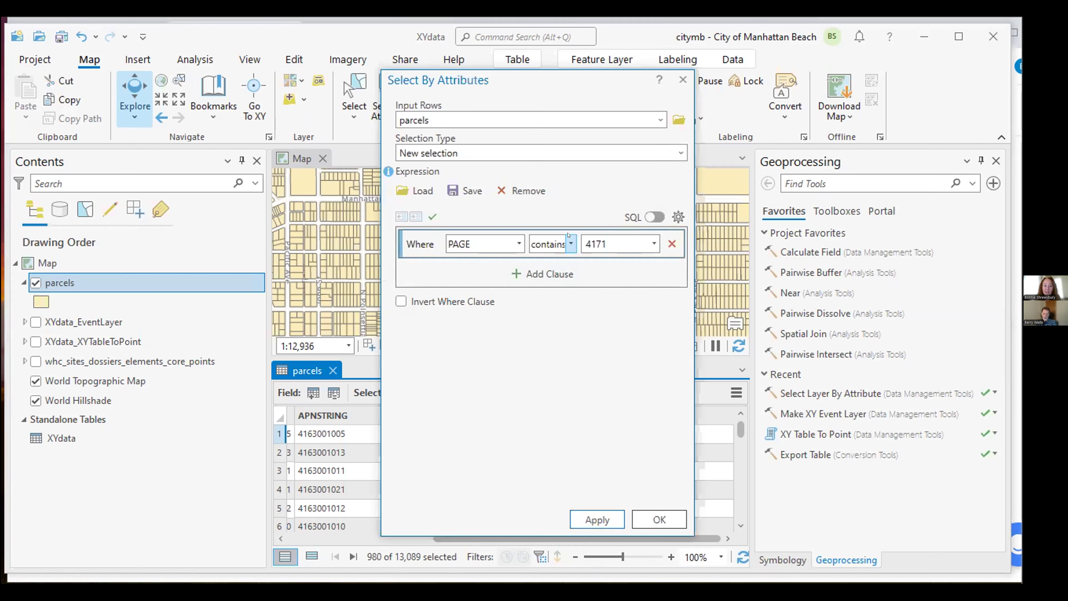
click(570, 243)
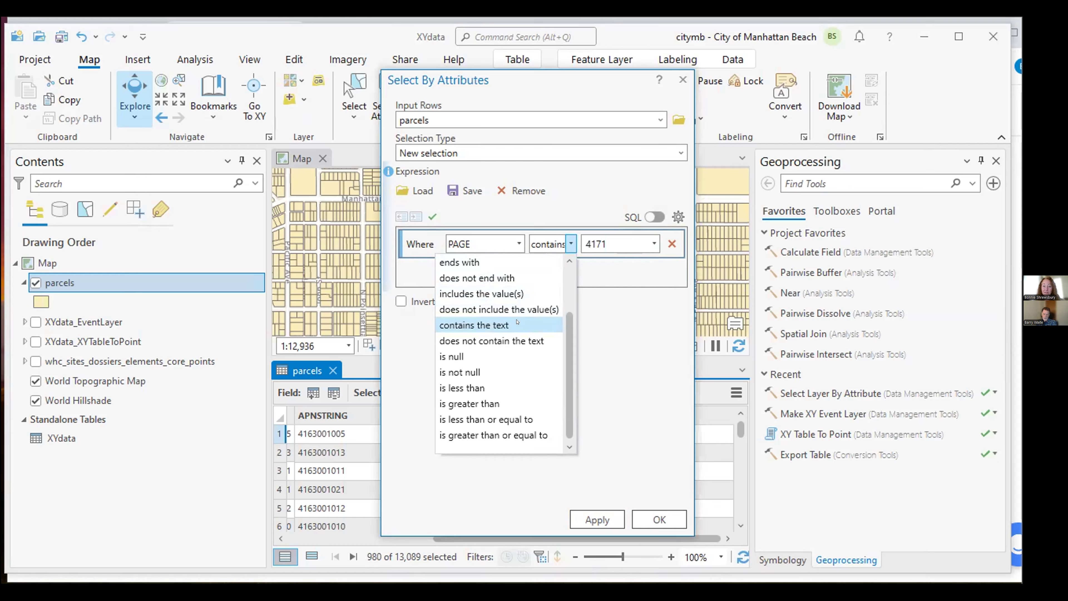
click(617, 299)
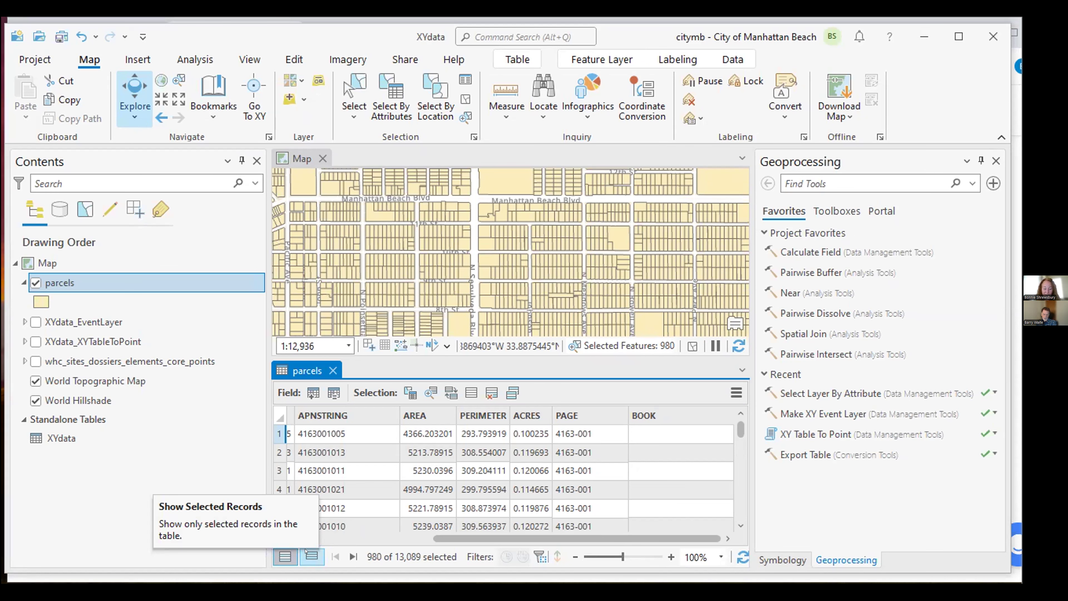
- Show only the selected records in the parcels table and calculate their BOOK field as "4171" using a Python expression
click(306, 550)
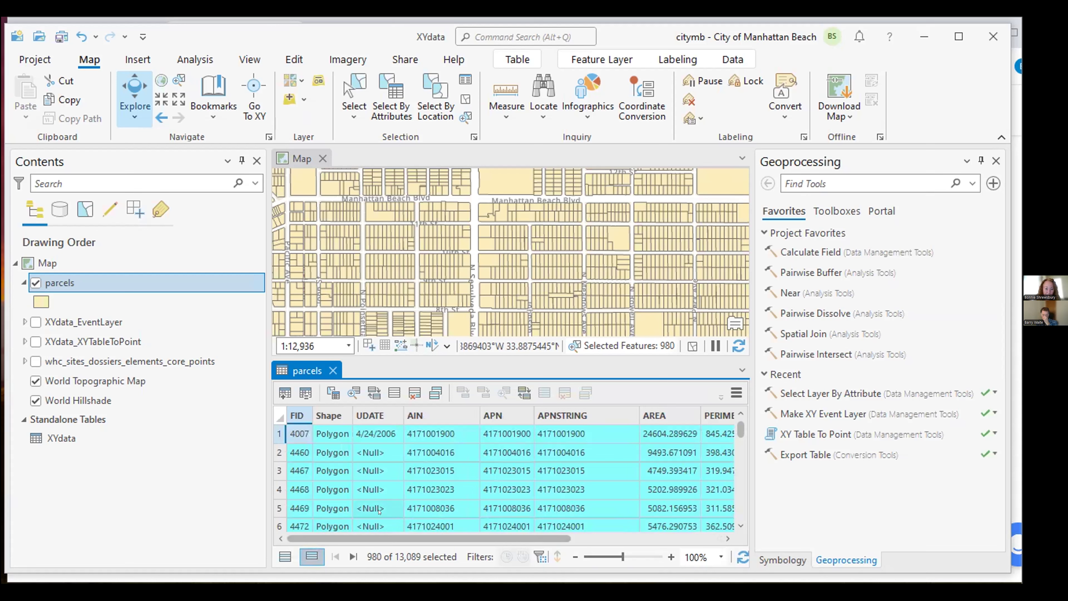
drag(376, 537, 527, 537)
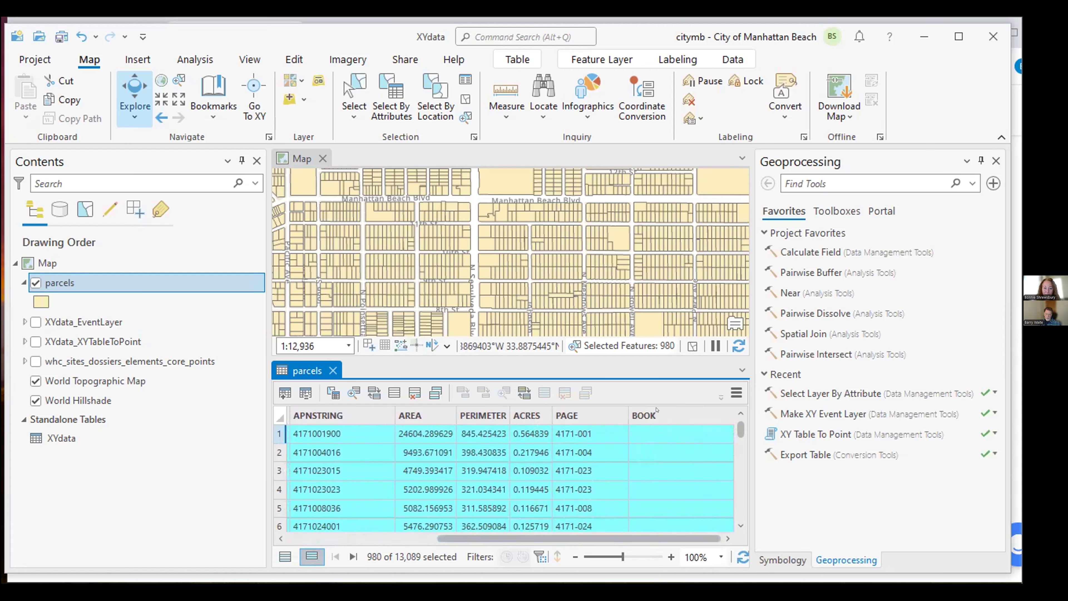
mouse_move(659, 413)
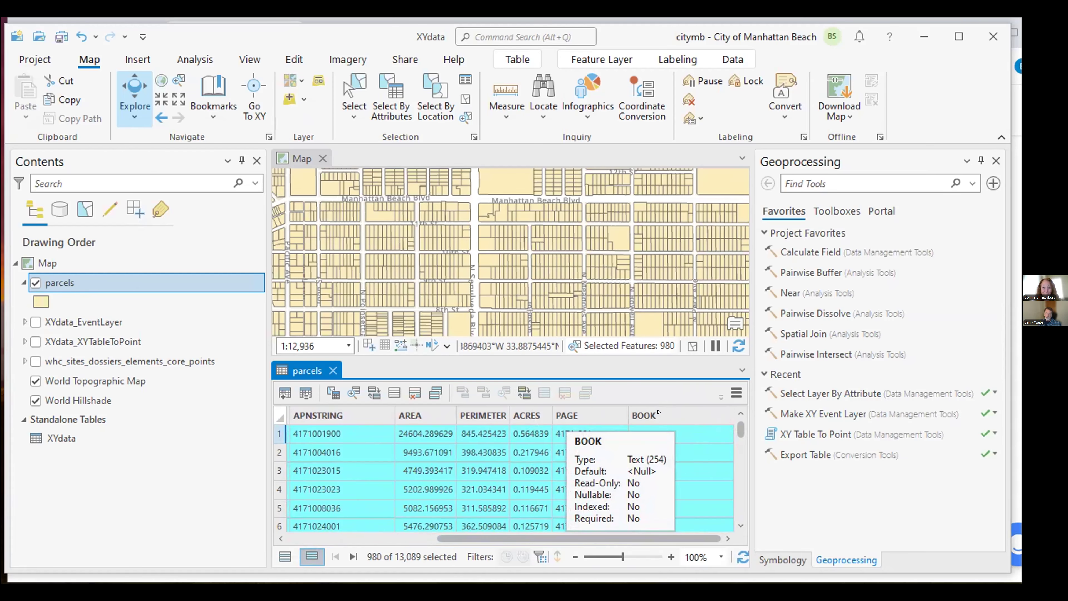
click(658, 412)
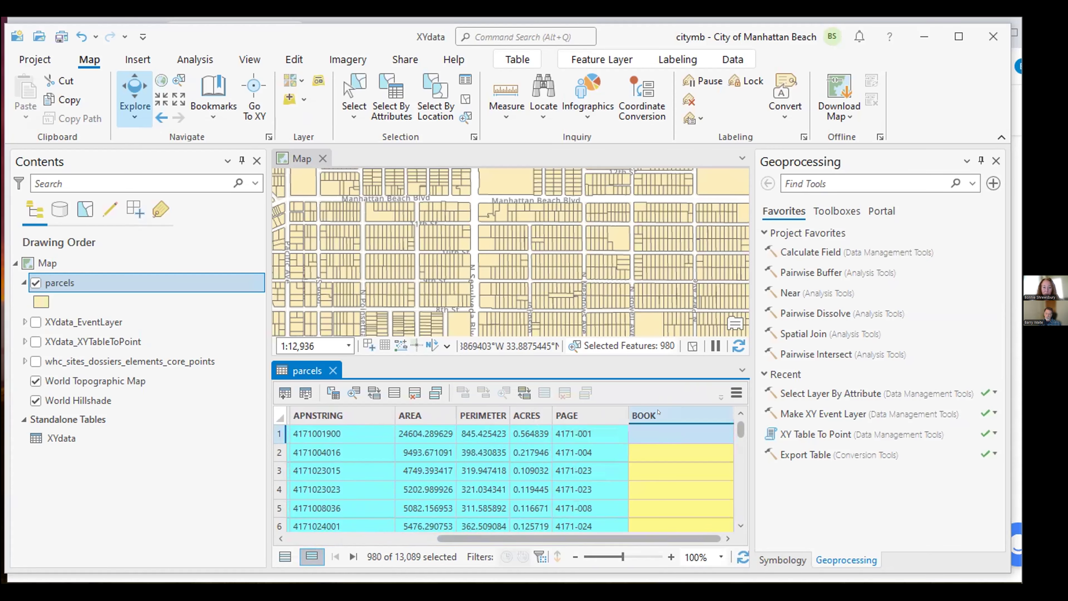
right_click(659, 414)
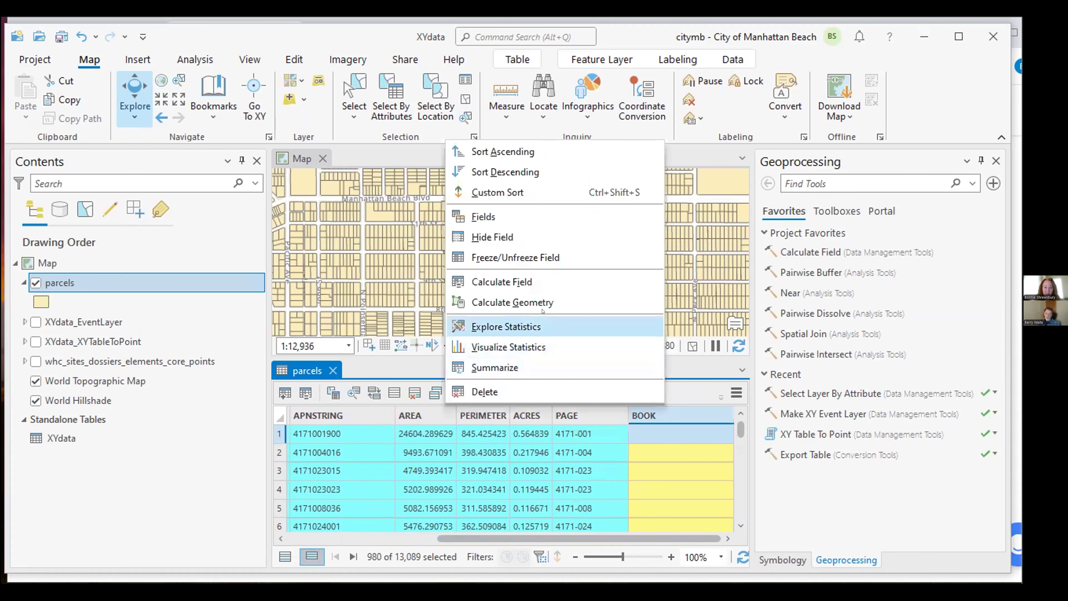
click(504, 274)
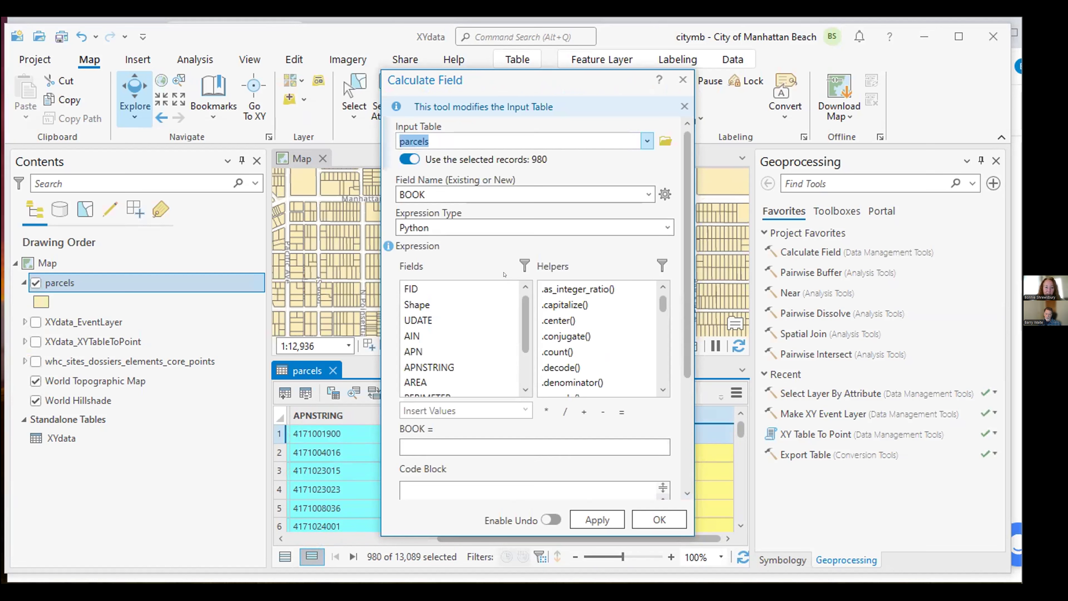
click(431, 438)
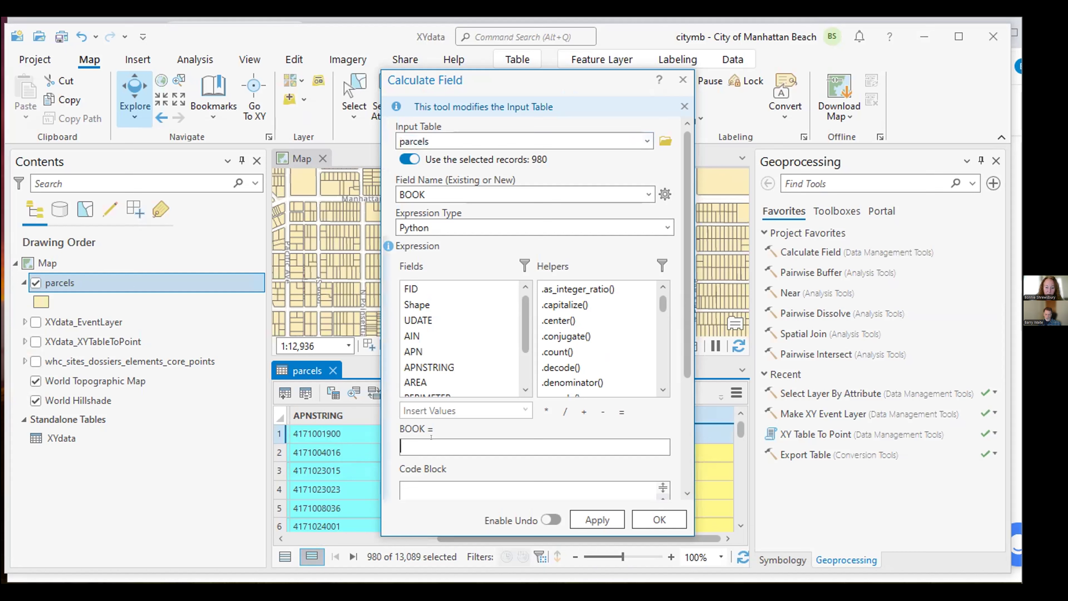
text("4171")
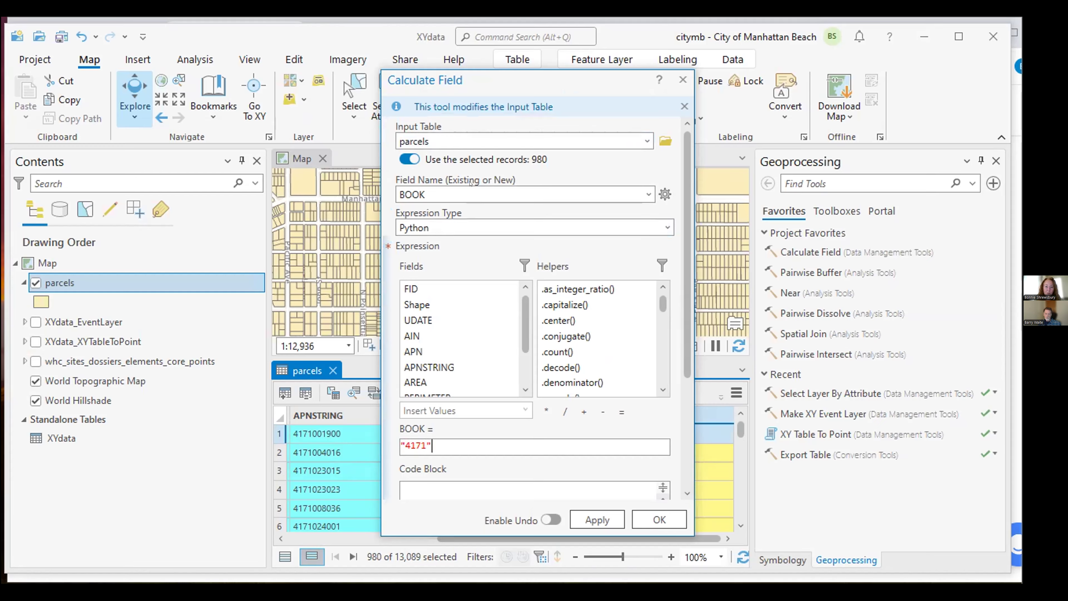
drag(488, 81, 353, 85)
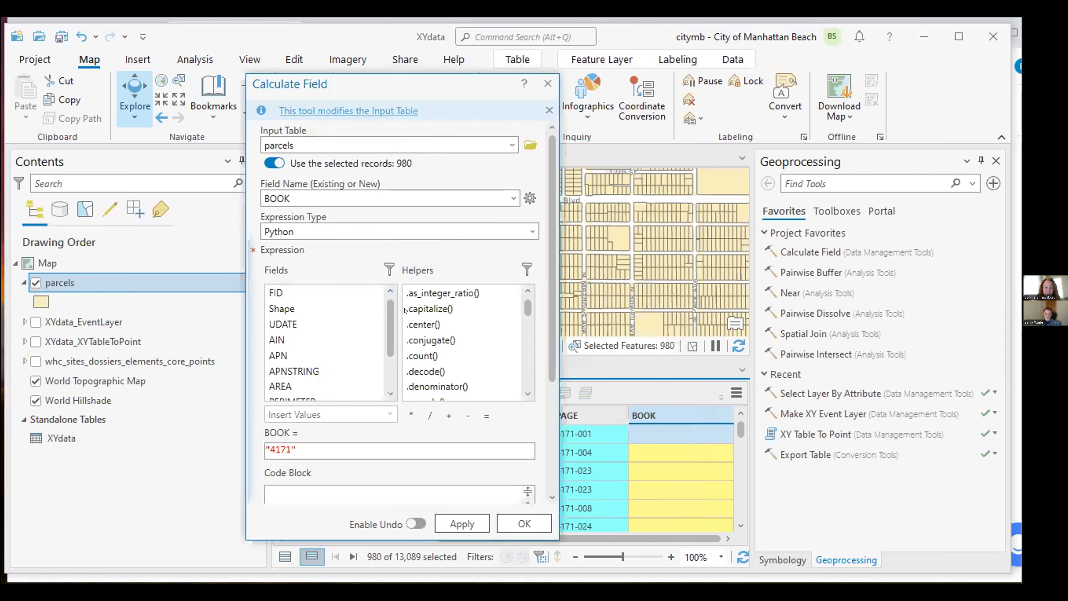
click(457, 523)
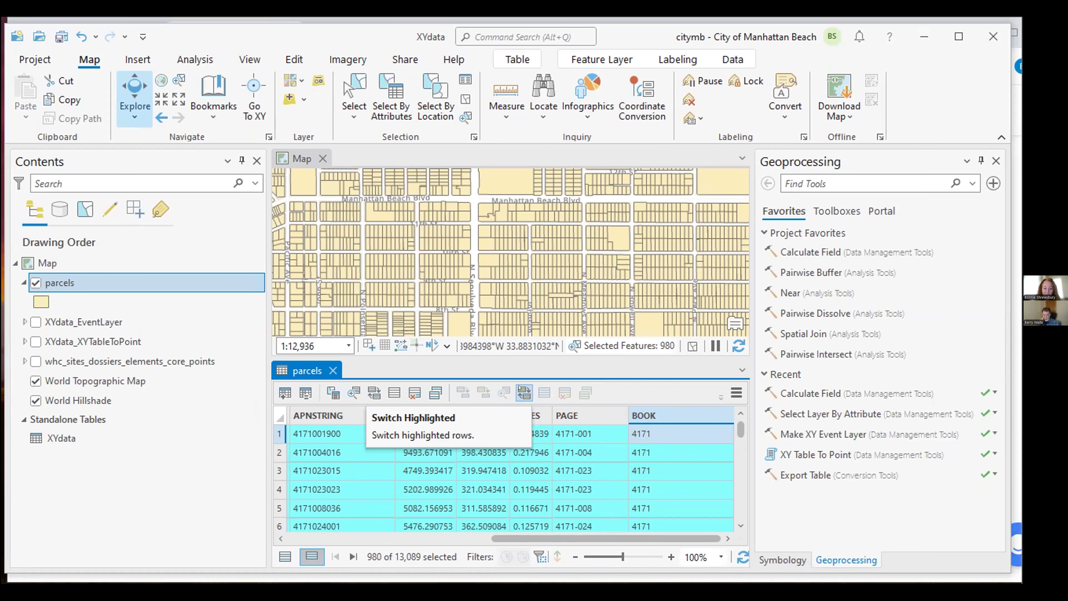
- Switch the highlighted rows, show all parcels records again, and invert the selection to the parcels outside book 4171
click(522, 389)
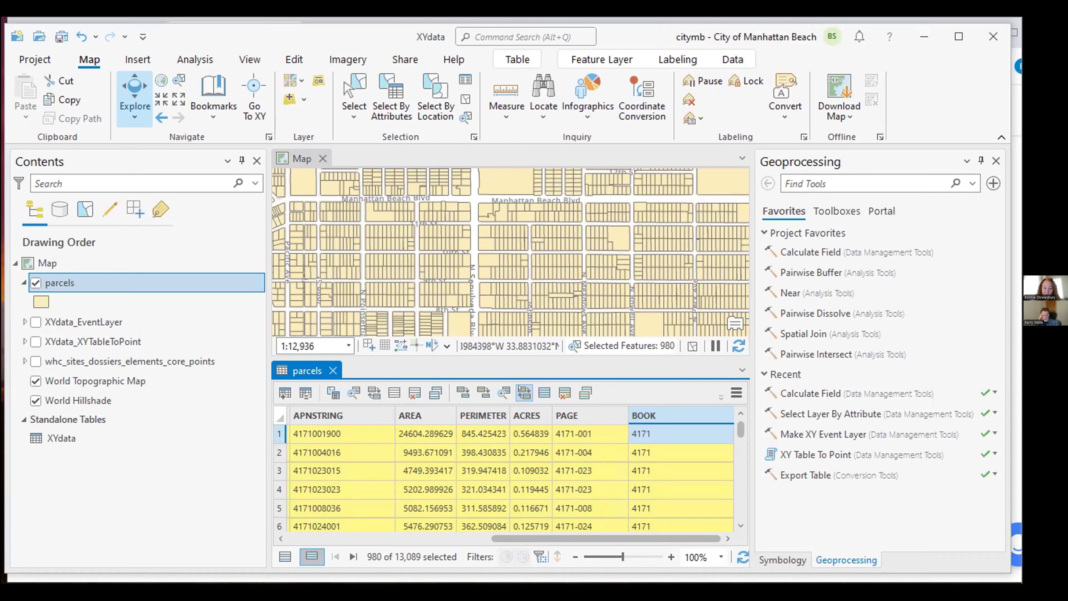
click(281, 551)
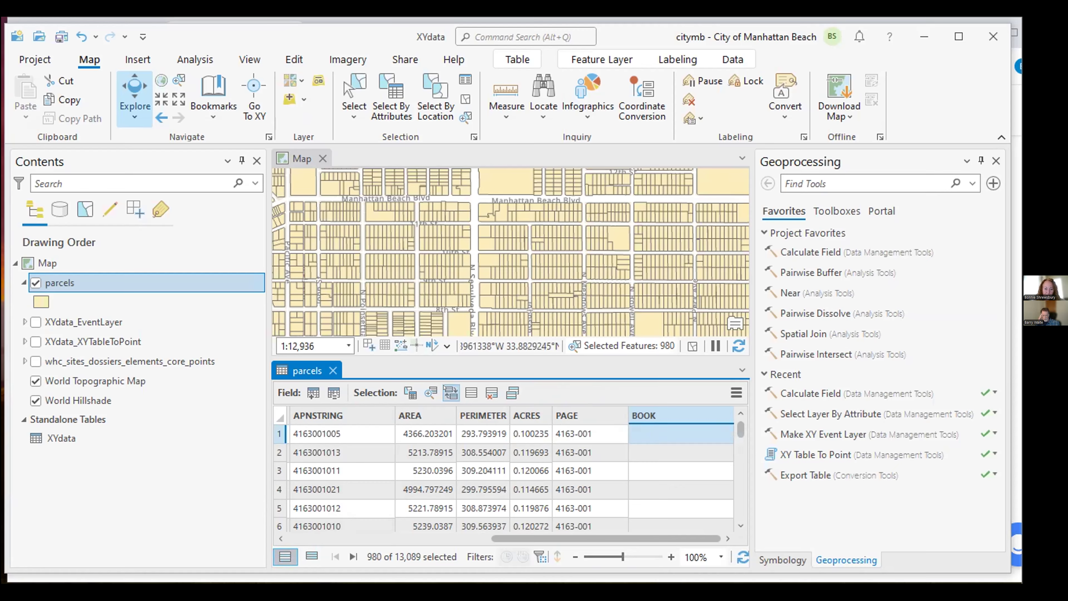
click(450, 392)
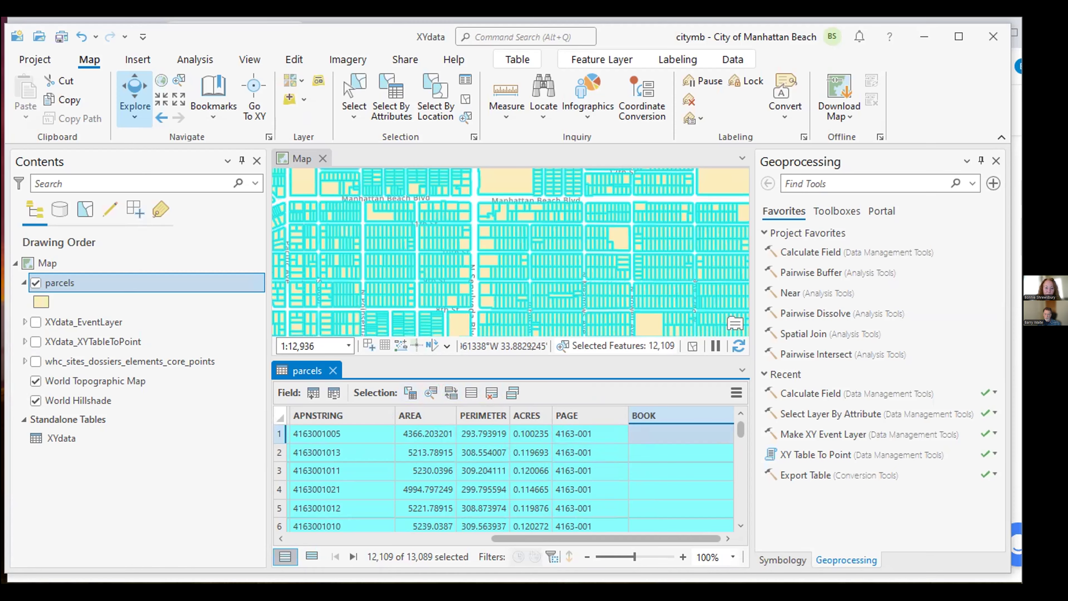
- Manually enter 4163 as the BOOK value in the first two rows of the parcels table
click(293, 58)
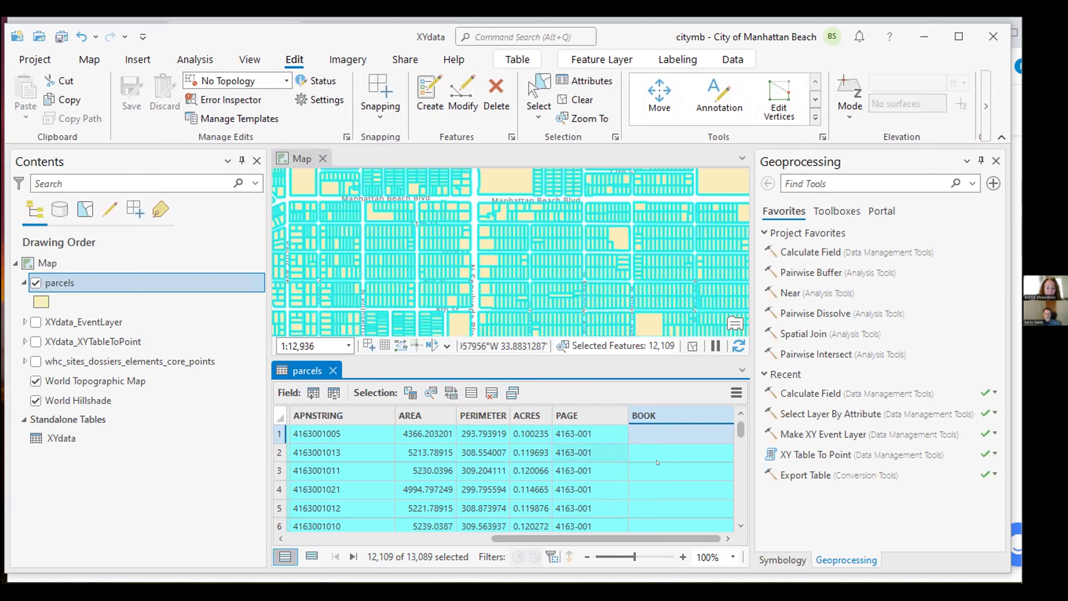
click(646, 434)
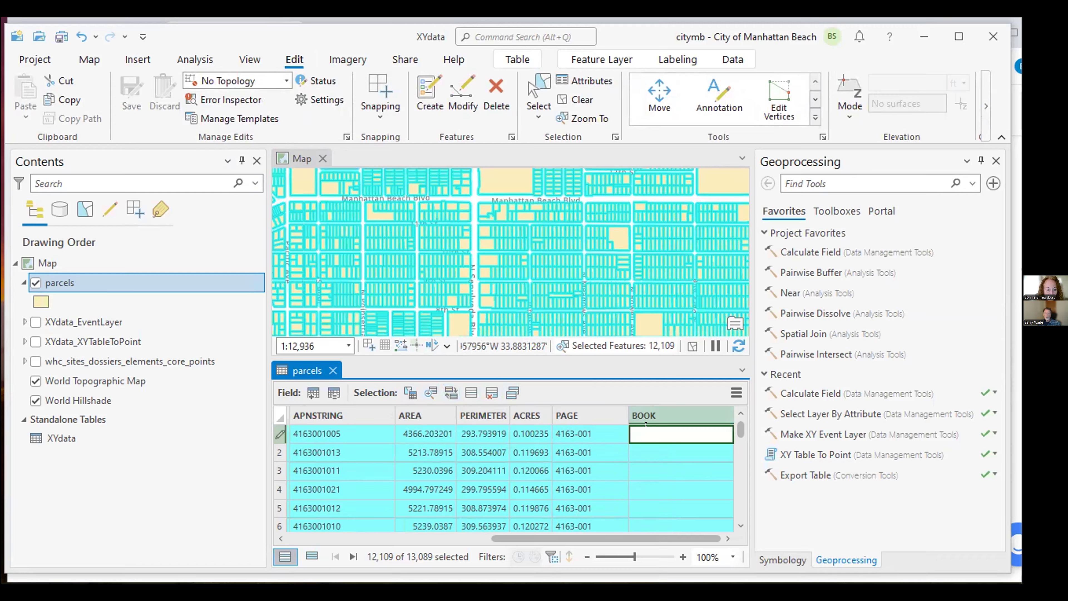
text(4163)
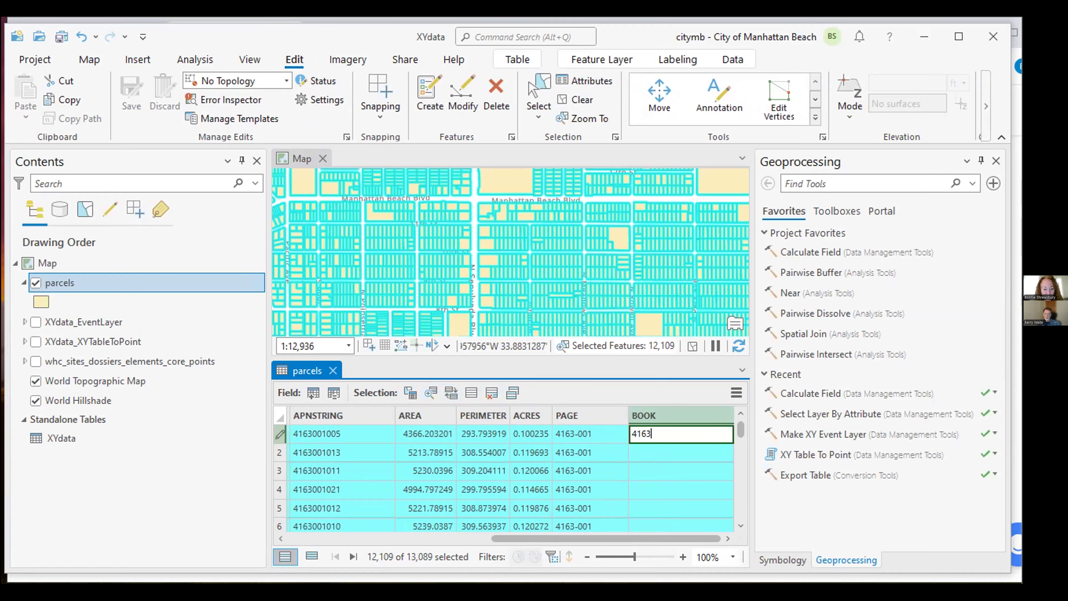
key(Return)
click(643, 458)
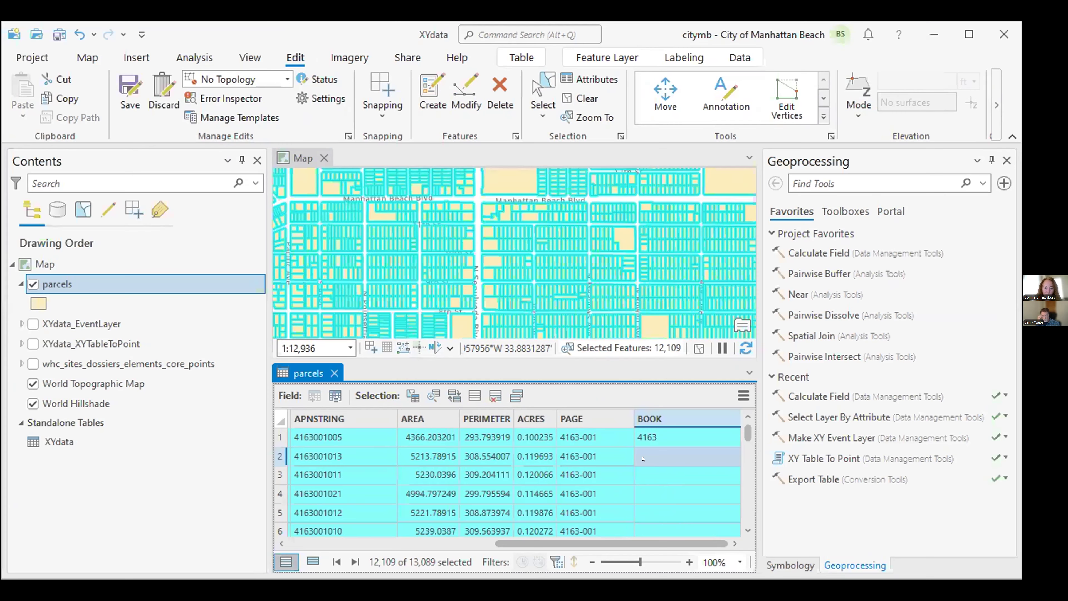
text(4163)
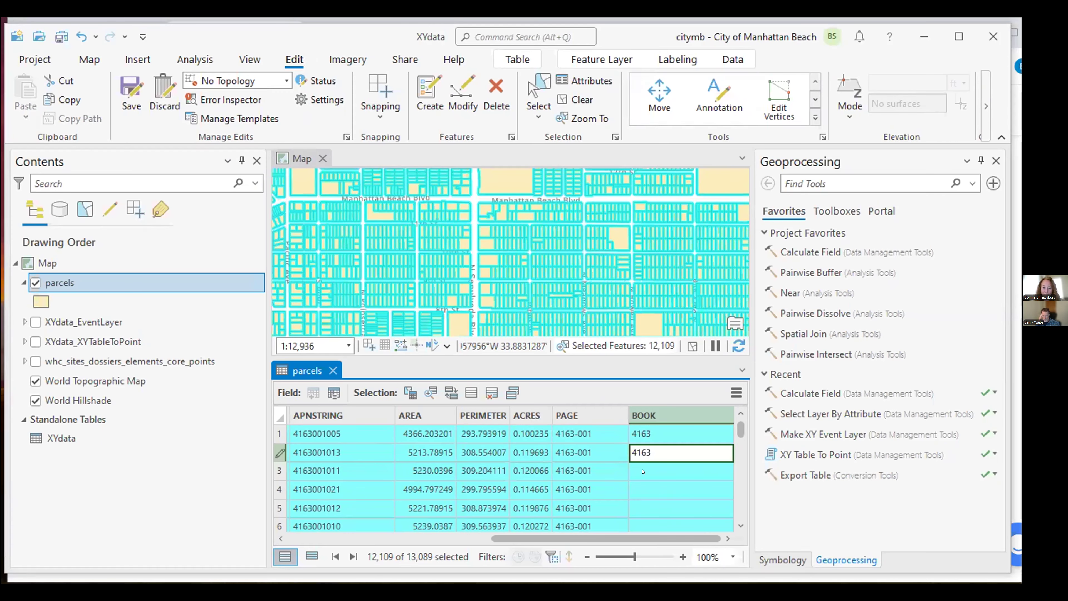
key(Return)
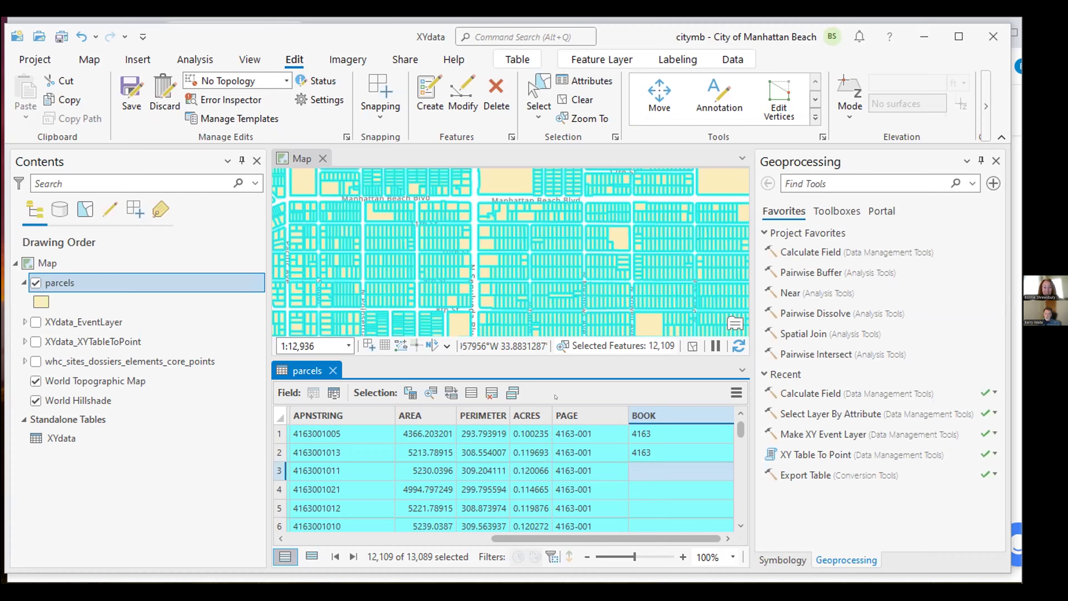
- Open Calculate Geometry for the ACRES field, examine the available geometry properties, and close it without calculating
right_click(519, 412)
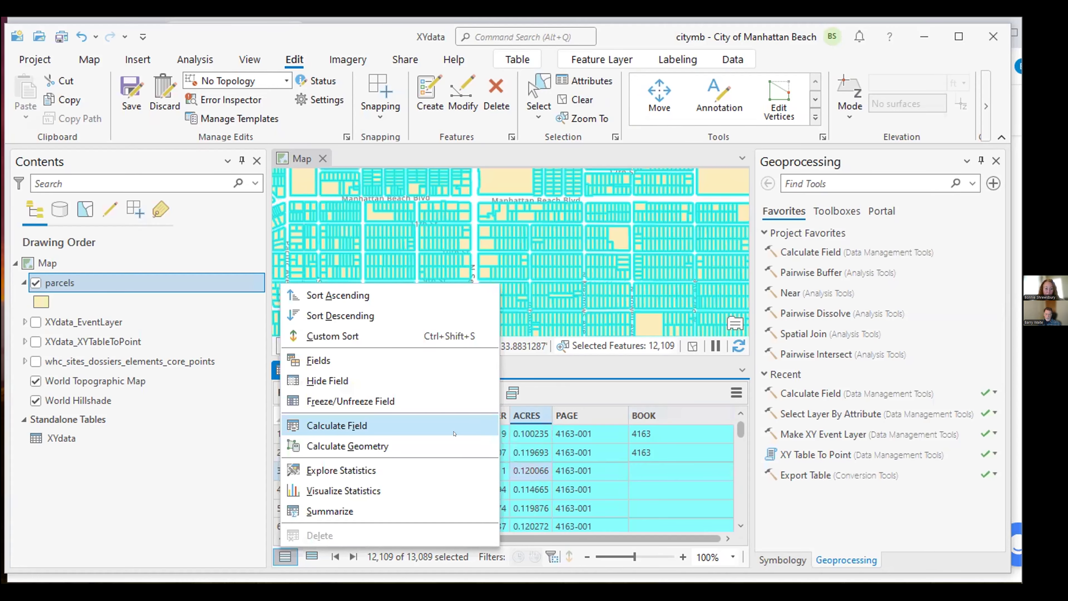
click(396, 446)
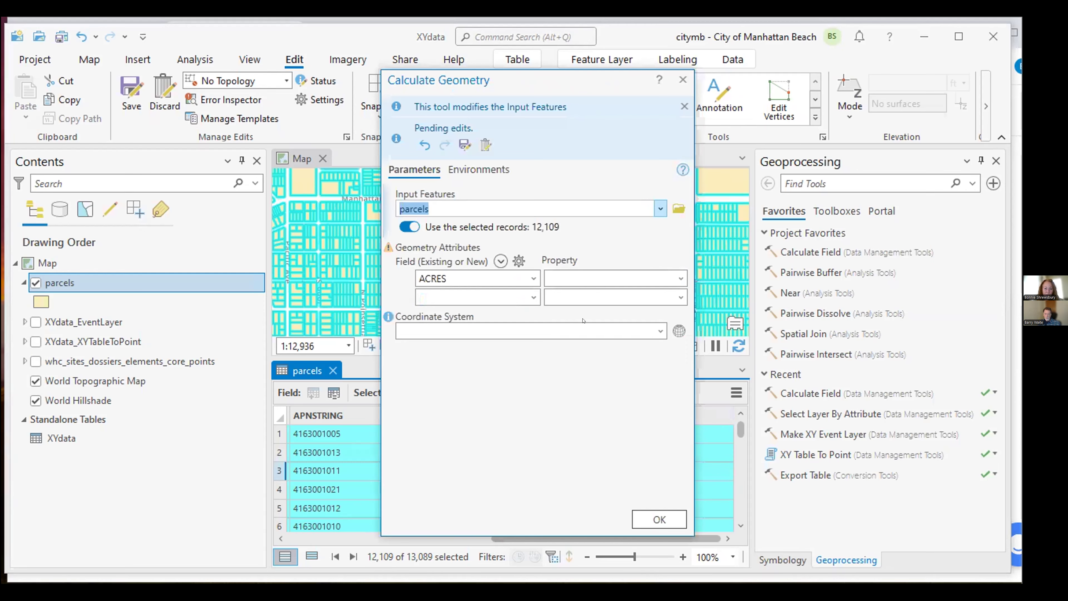
click(681, 277)
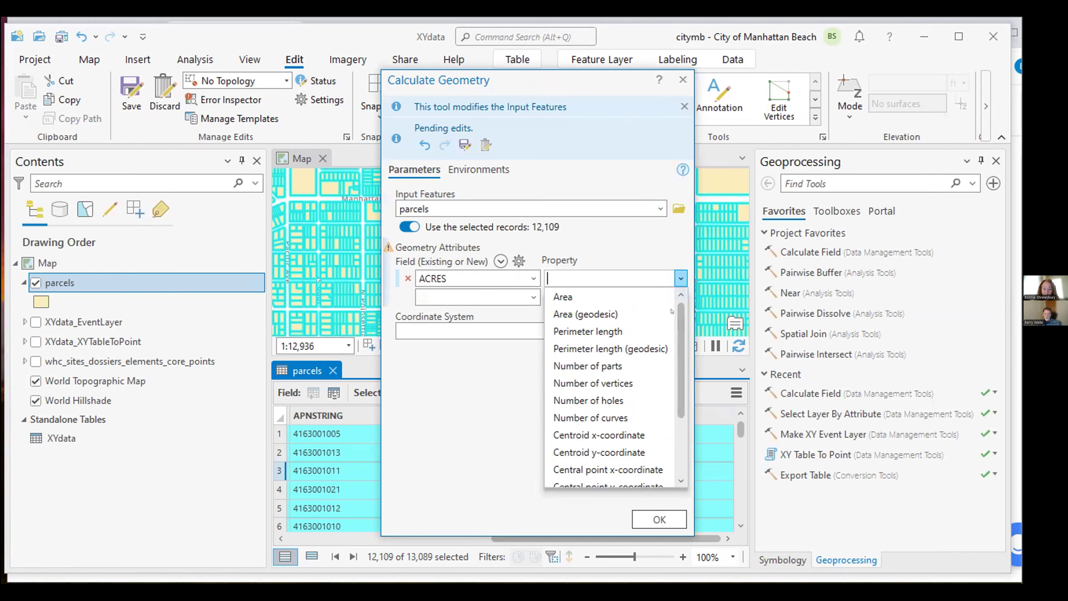
scroll(671, 321, down, 3)
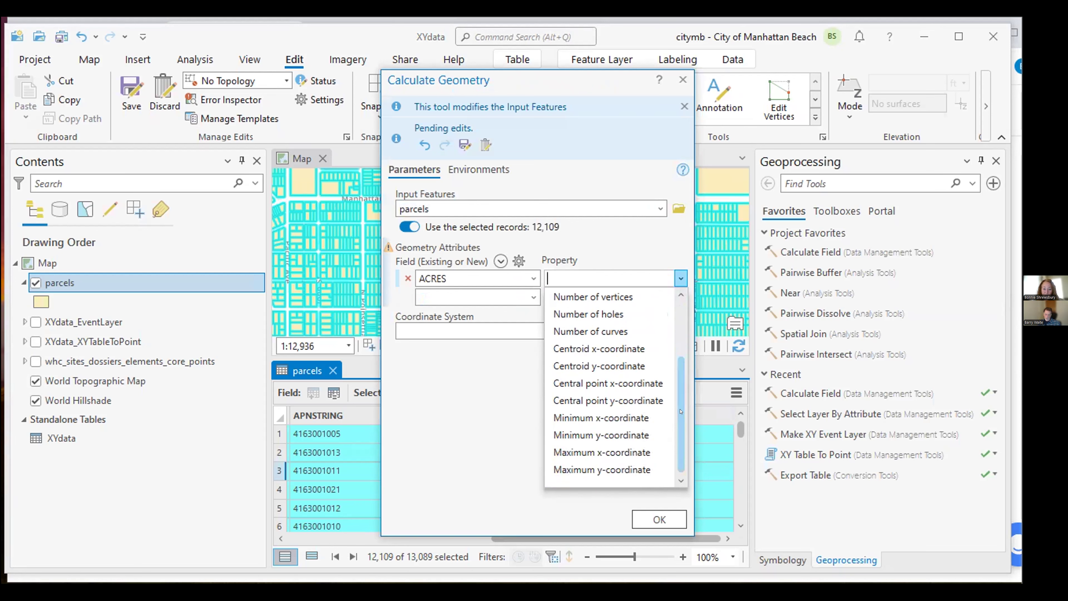
scroll(681, 400, up, 3)
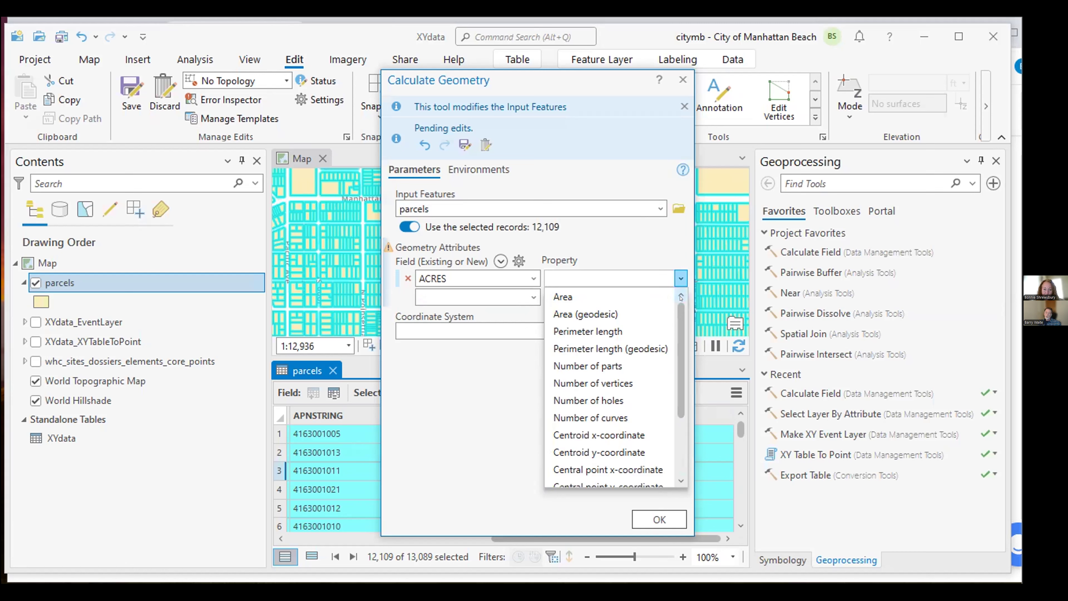
scroll(672, 332, down, 1)
scroll(671, 336, down, 4)
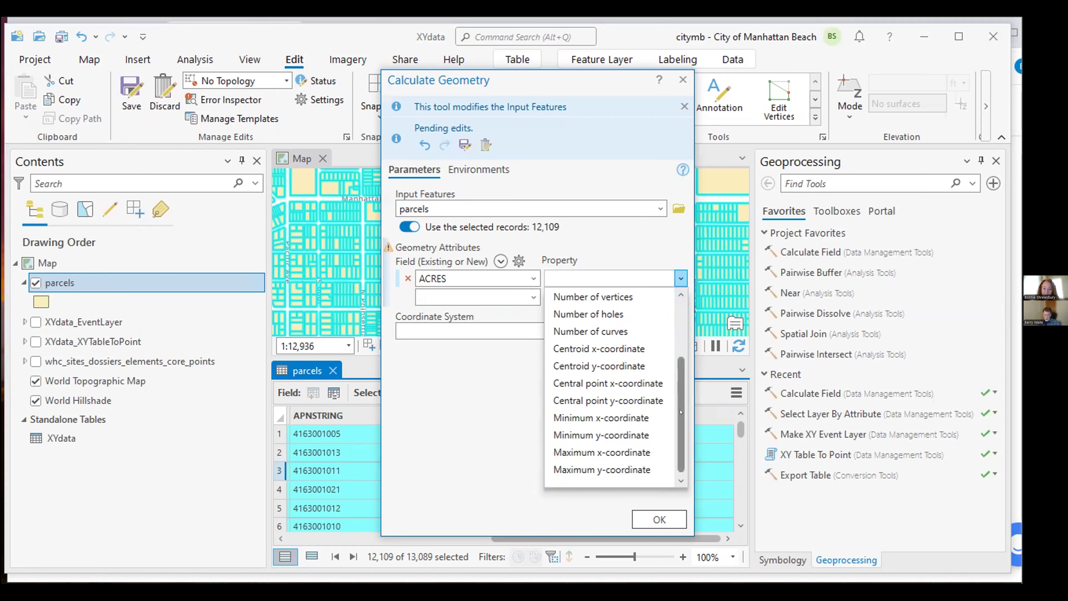
scroll(672, 348, up, 5)
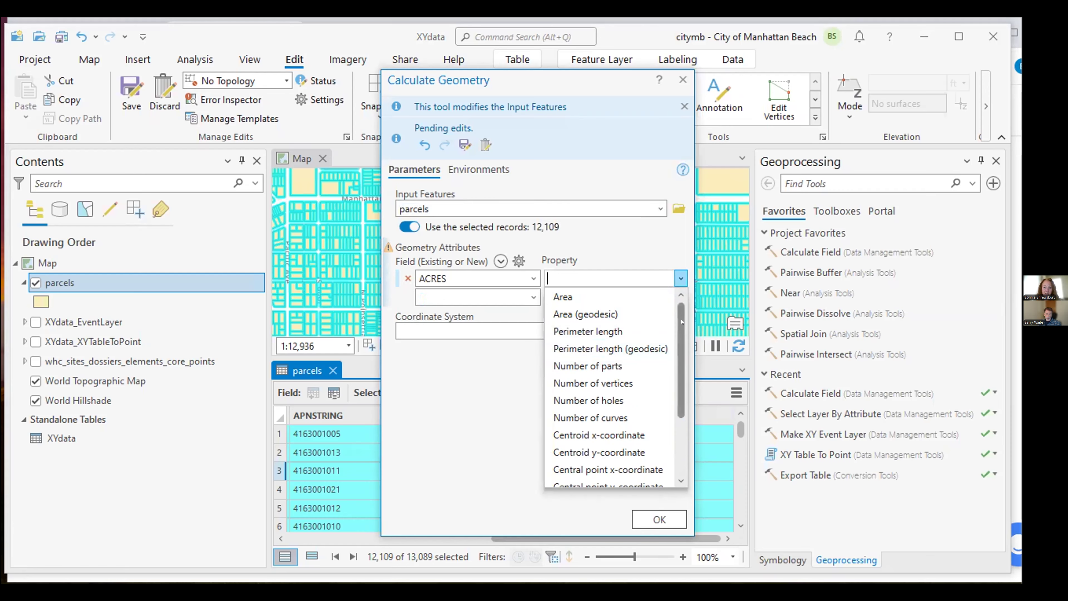
drag(682, 321, 680, 345)
scroll(680, 346, down, 1)
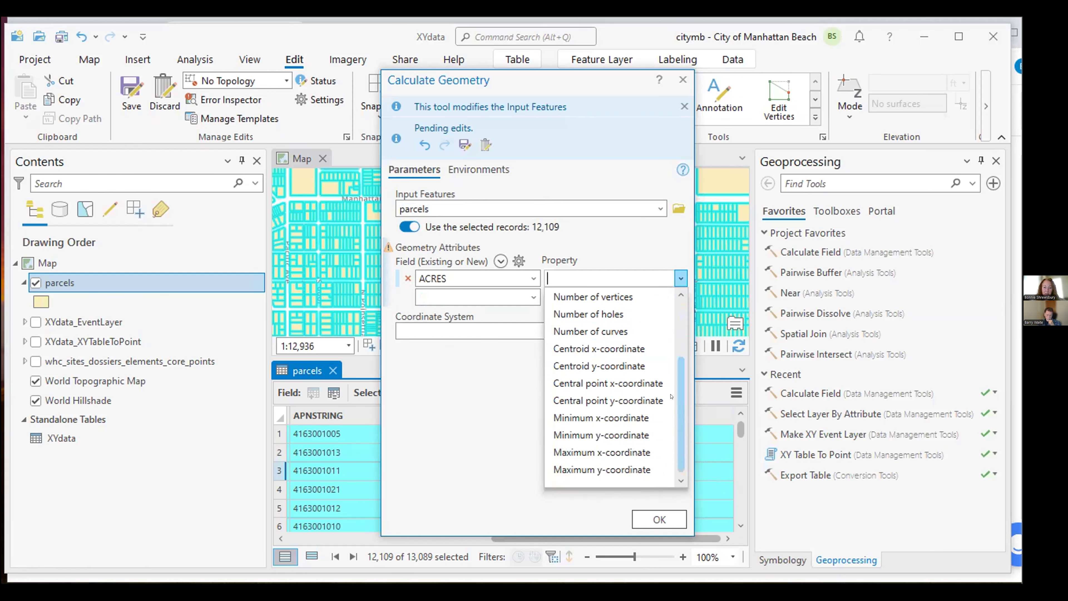
scroll(681, 347, up, 1)
scroll(681, 348, up, 1)
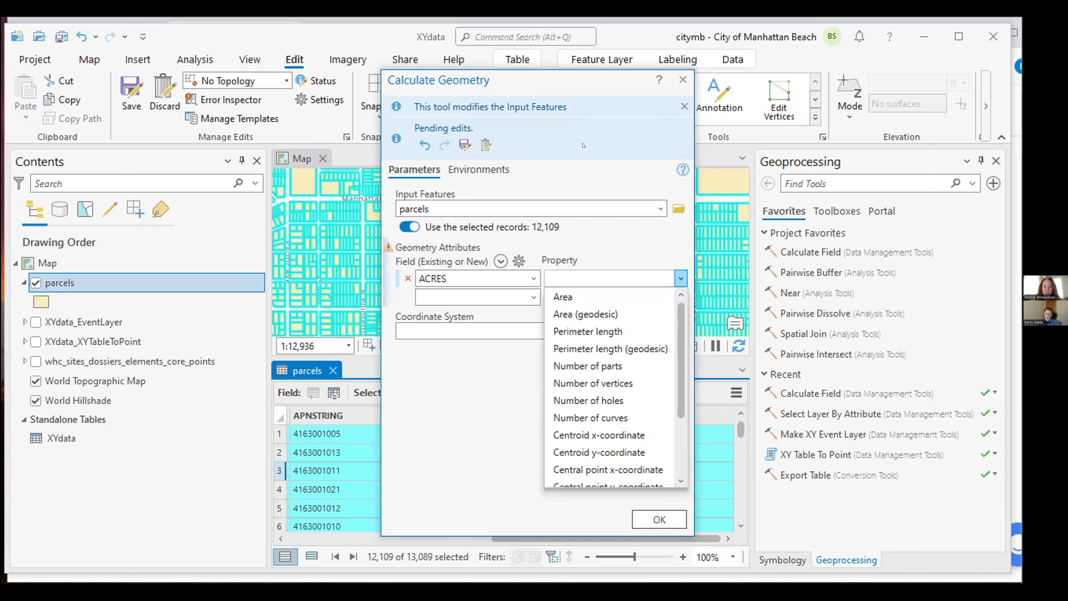
click(581, 171)
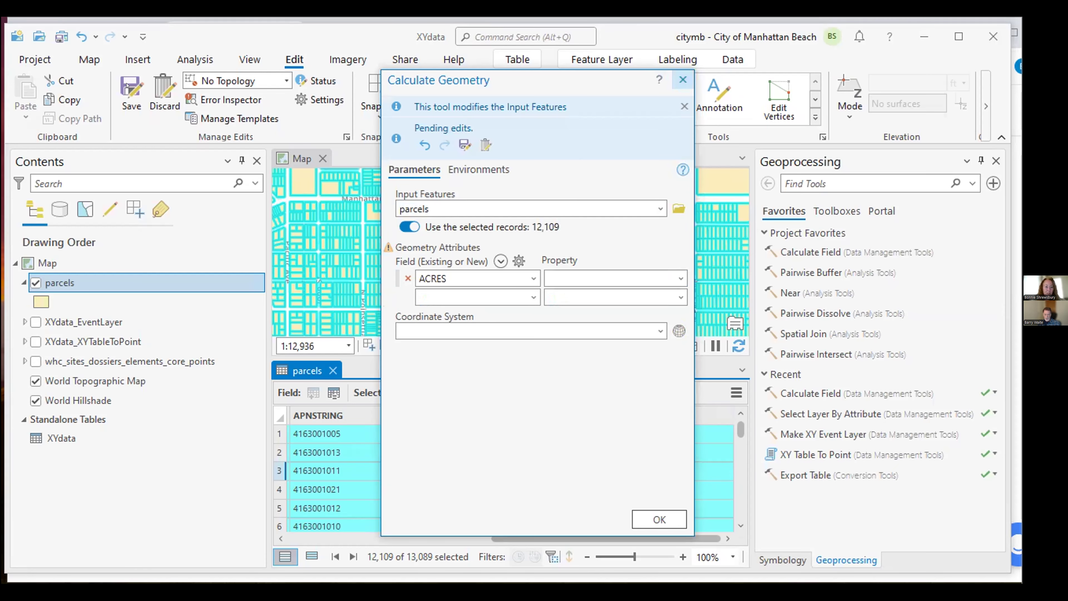
click(683, 80)
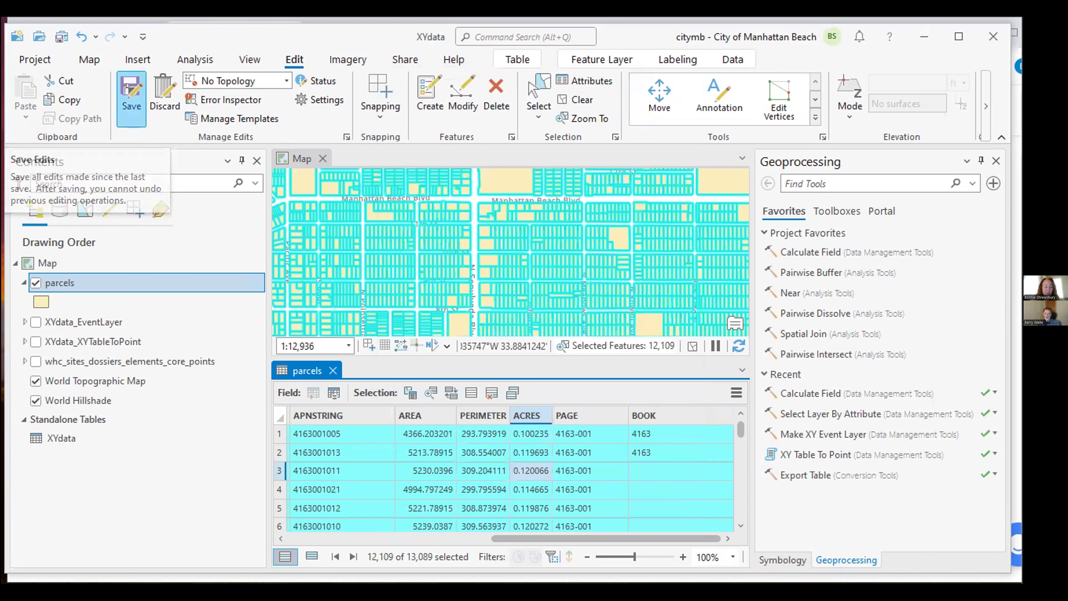
- Save all pending parcels edits and export the selected parcels to a new feature class with the default output name
click(127, 85)
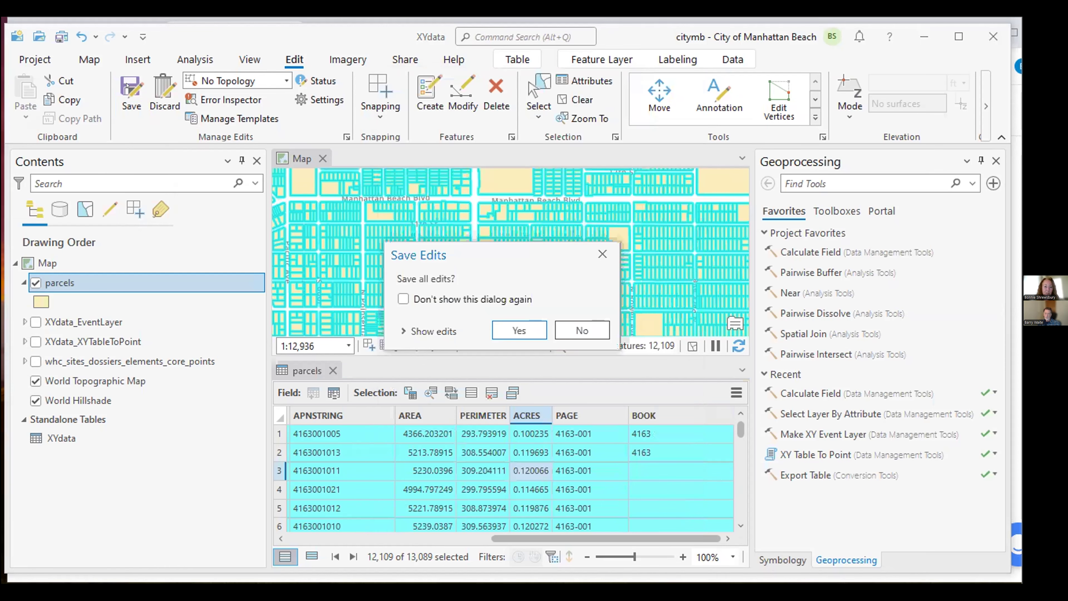
click(519, 325)
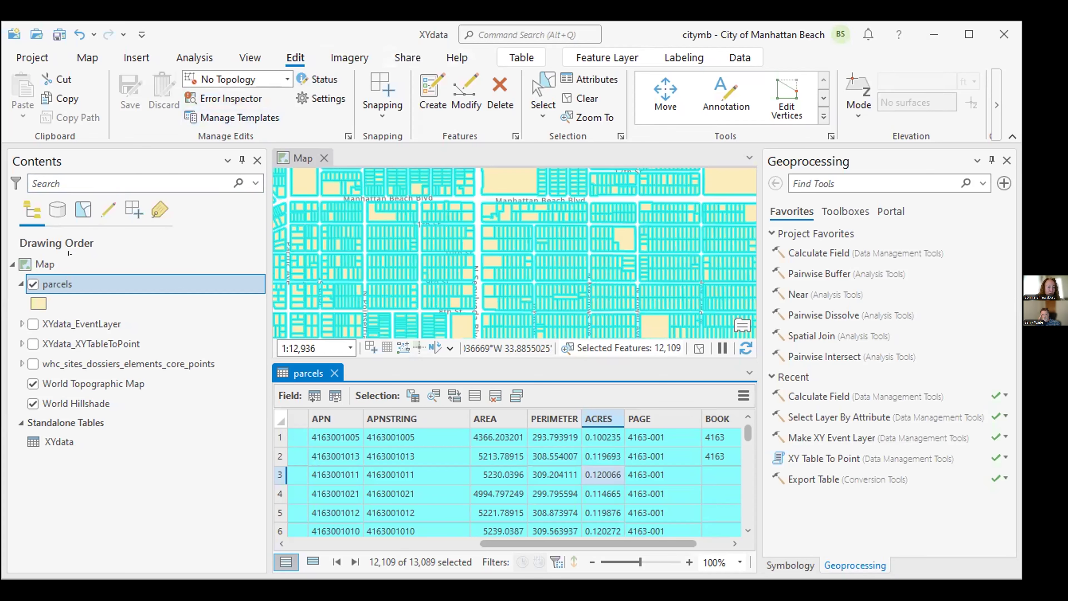
click(54, 283)
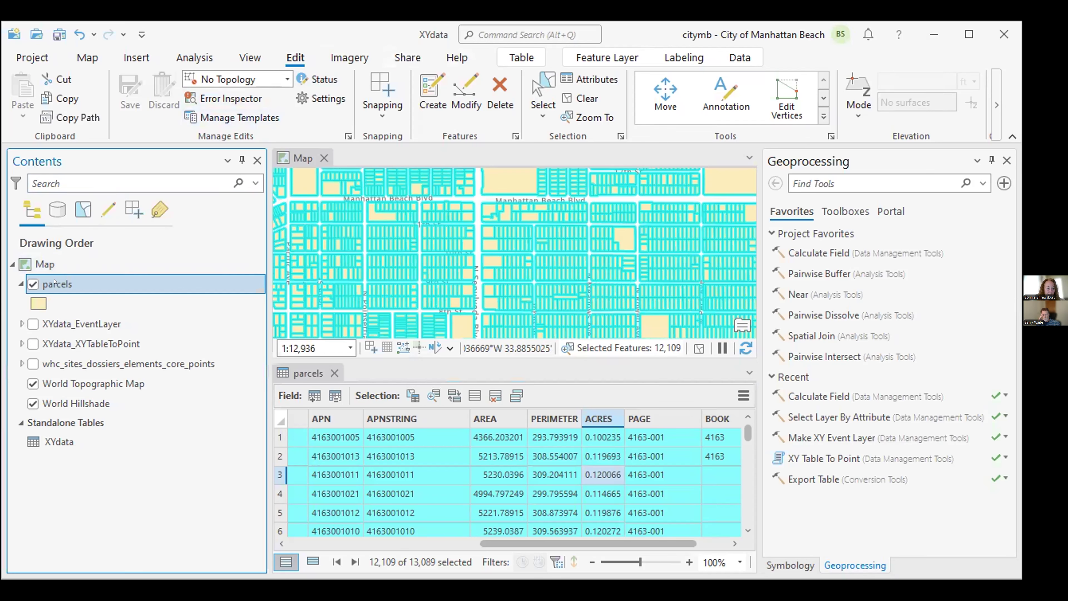
right_click(54, 281)
mouse_move(139, 488)
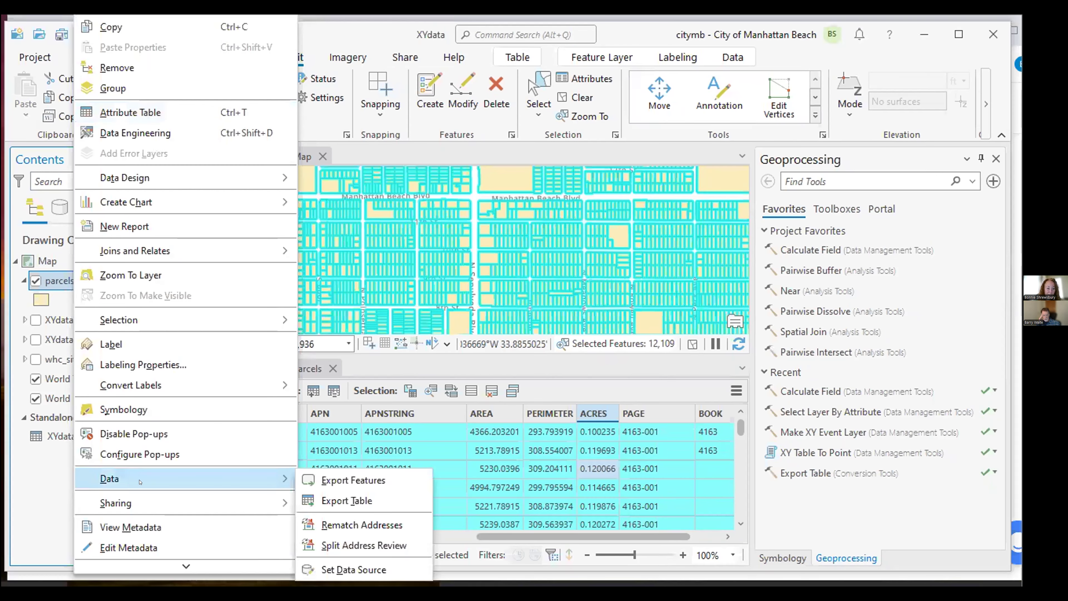
click(343, 473)
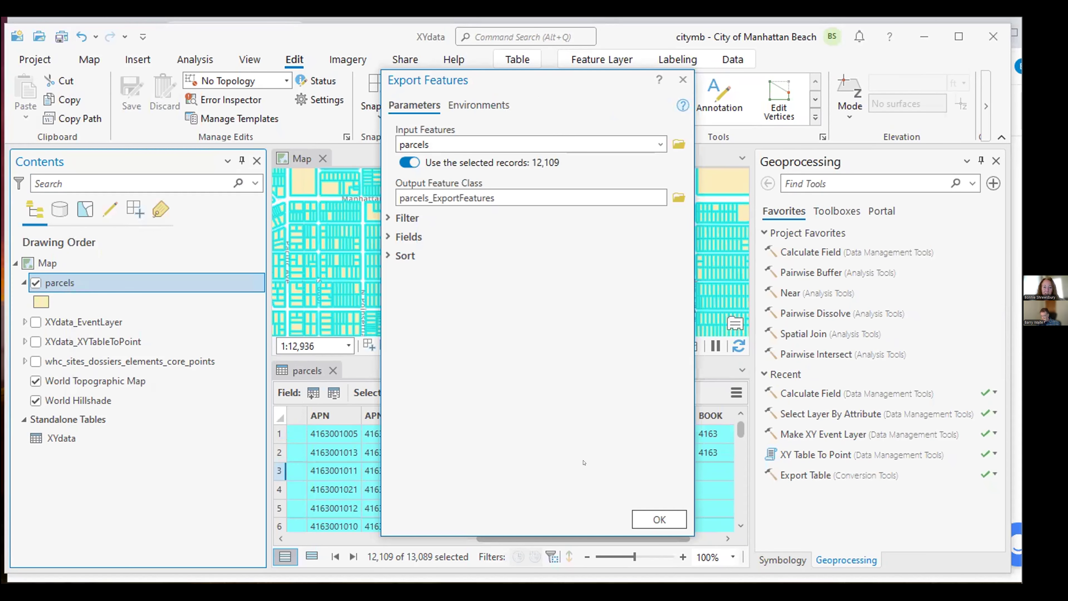
click(655, 514)
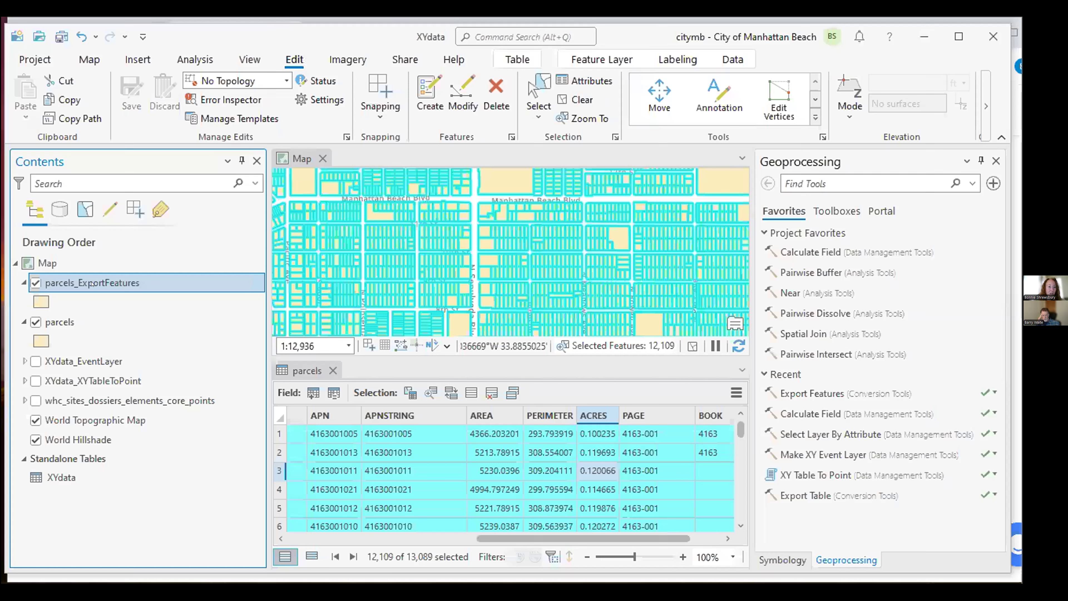
- Open the exported parcels' attribute table and compare its fields with the original, examining the BOOK, Shape_Length and Shape_Area columns
key(ctrl+t)
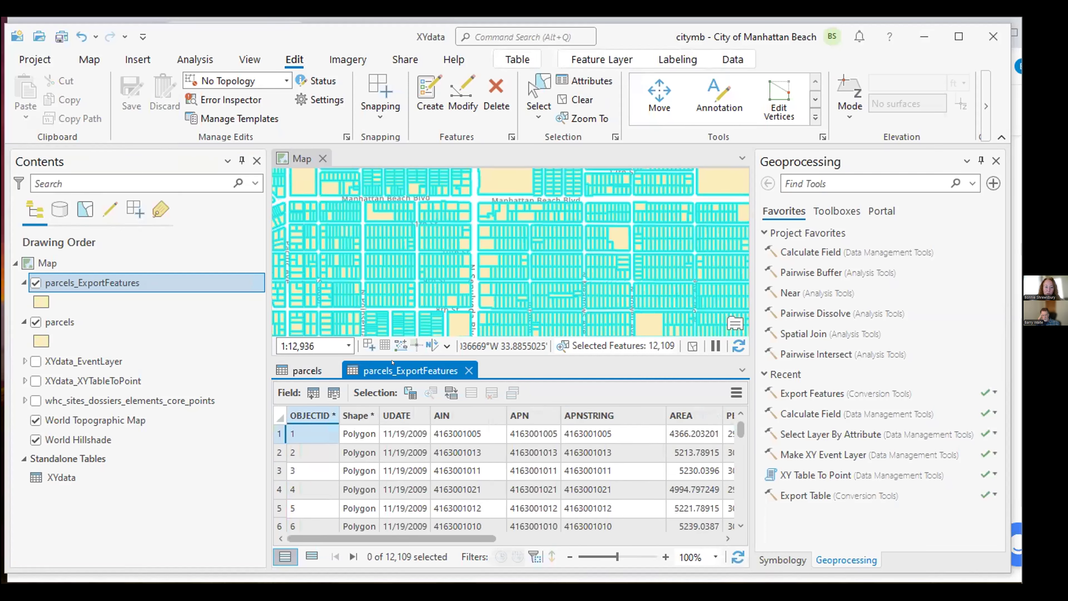
click(309, 370)
click(404, 371)
drag(405, 537, 616, 538)
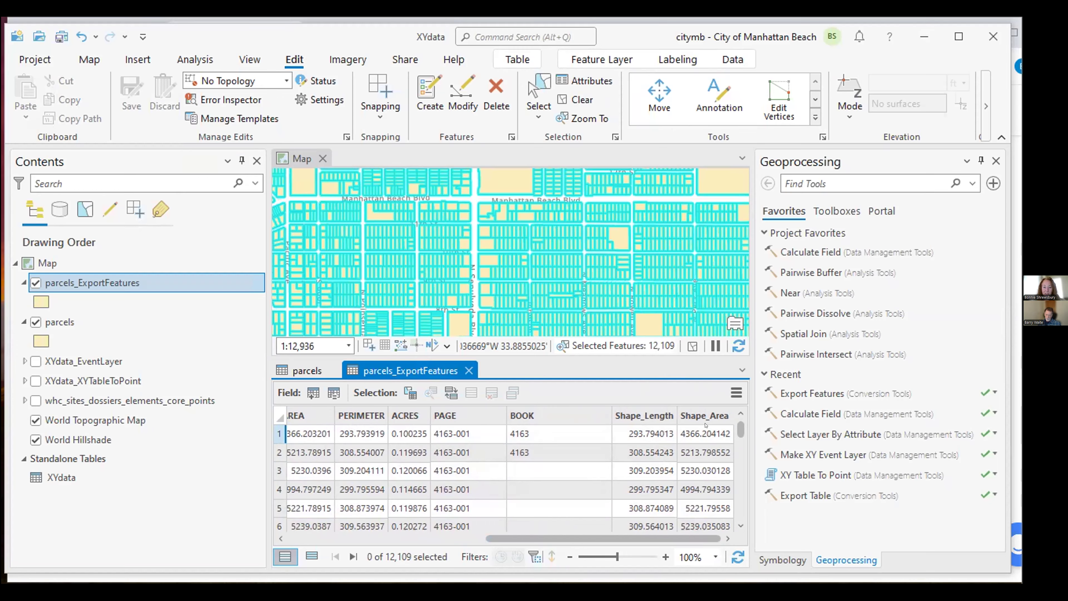
drag(585, 537, 567, 538)
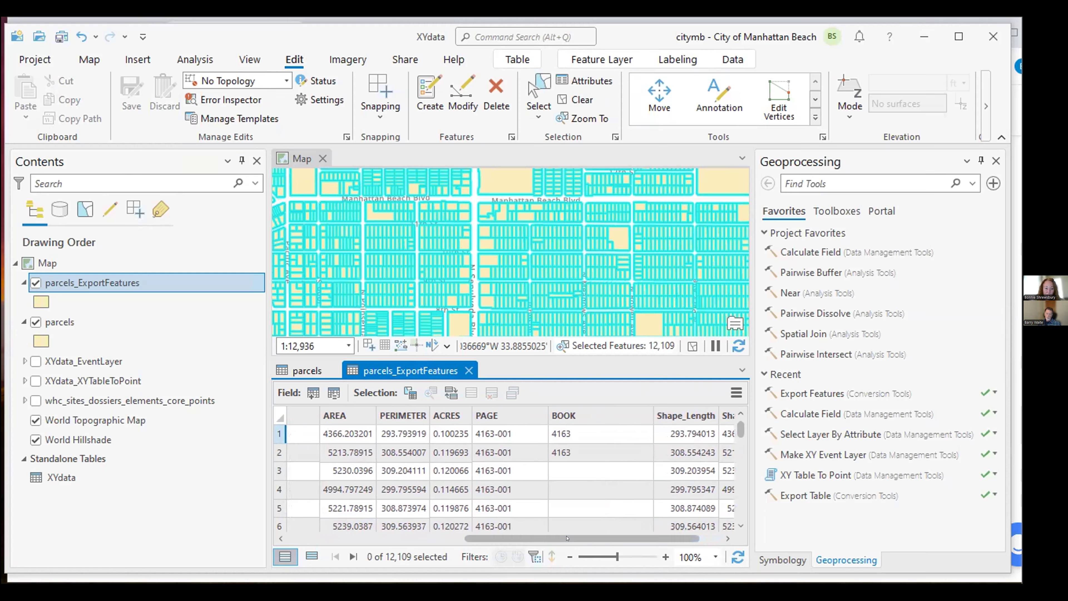